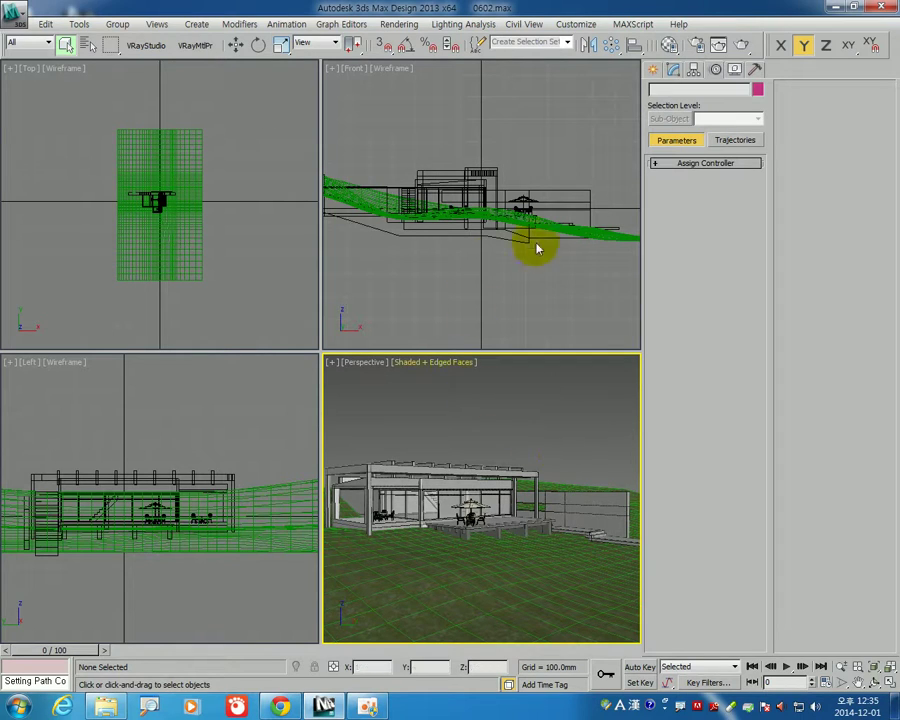
- Switch the Lights creation category from Photometric to the VRay light types
click(655, 70)
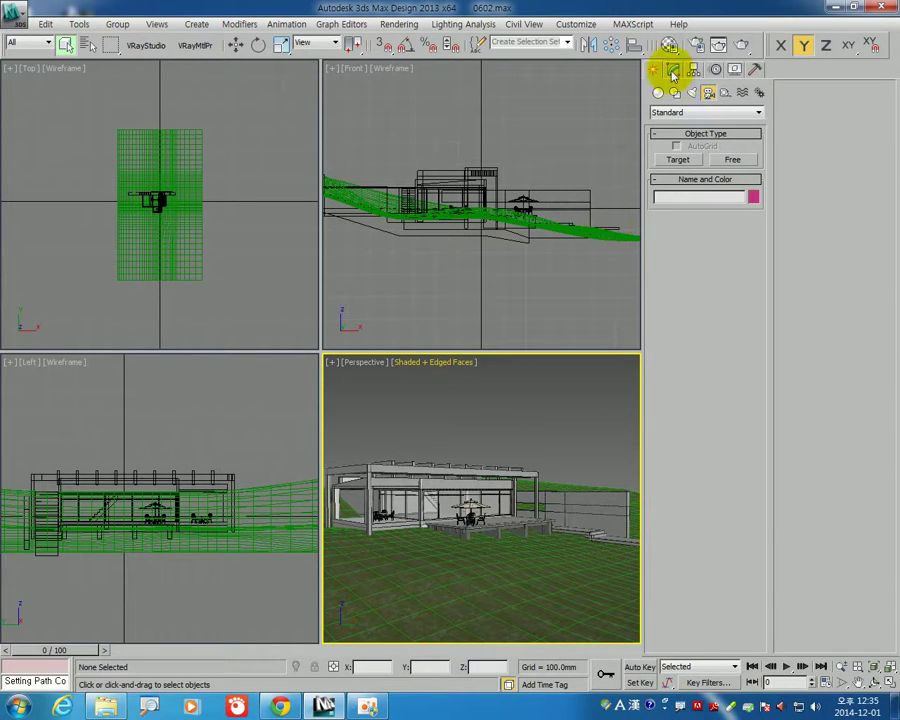
click(693, 92)
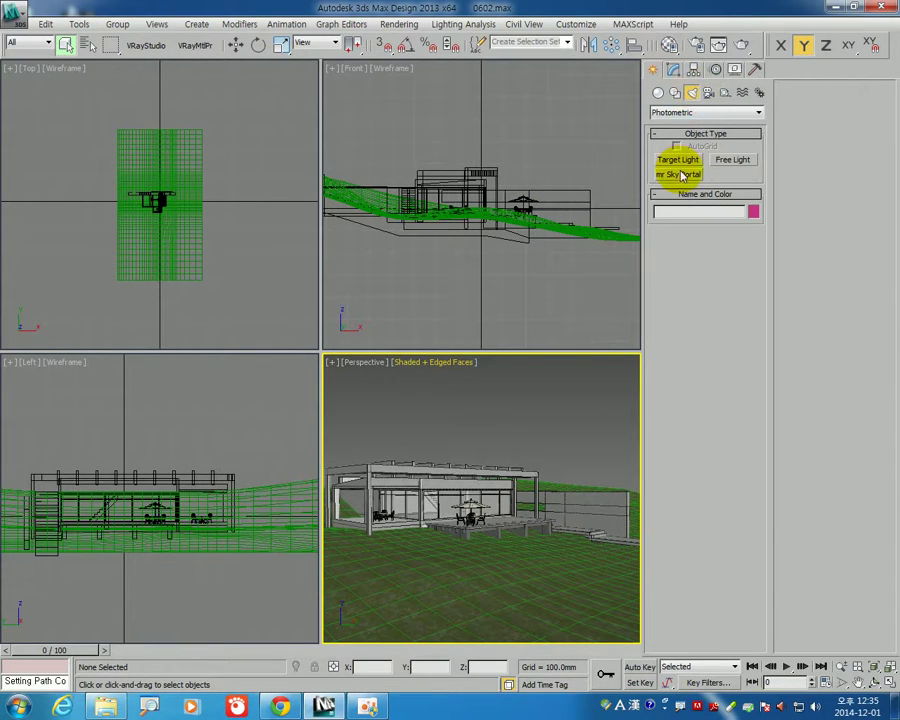
click(690, 112)
click(680, 142)
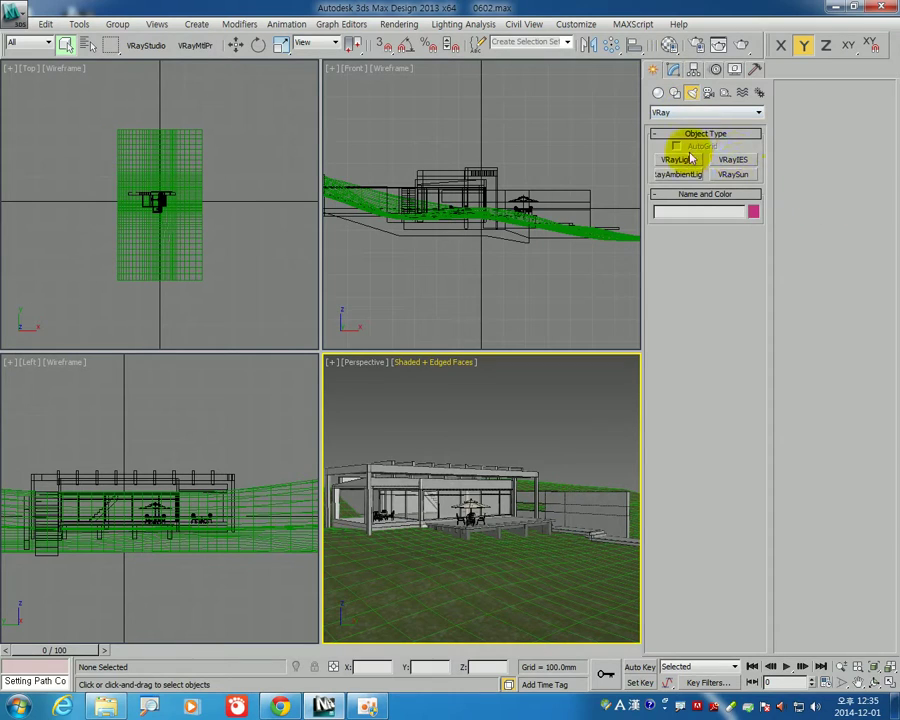
- Place a VRaySun high in the Front view aimed at the house, accepting the VRaySky environment map
click(733, 174)
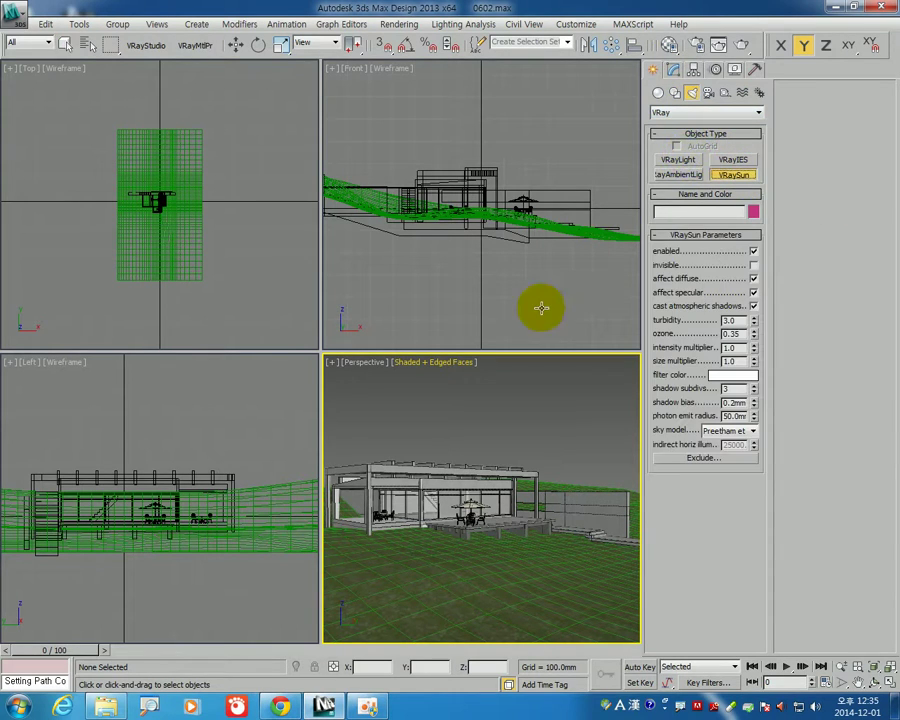
drag(526, 266, 525, 315)
drag(606, 96, 468, 264)
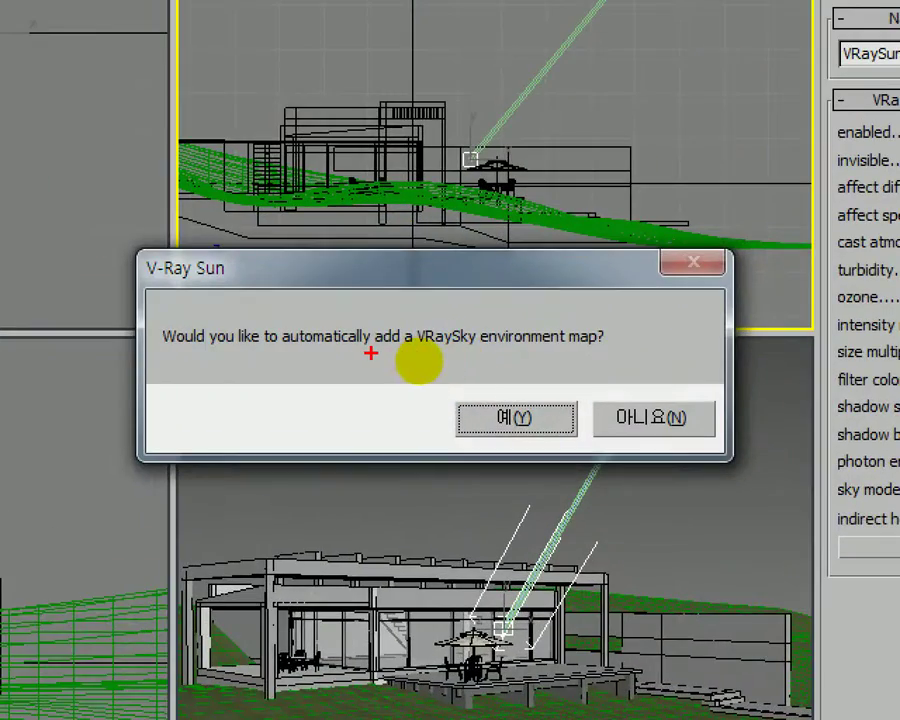
drag(370, 351, 596, 353)
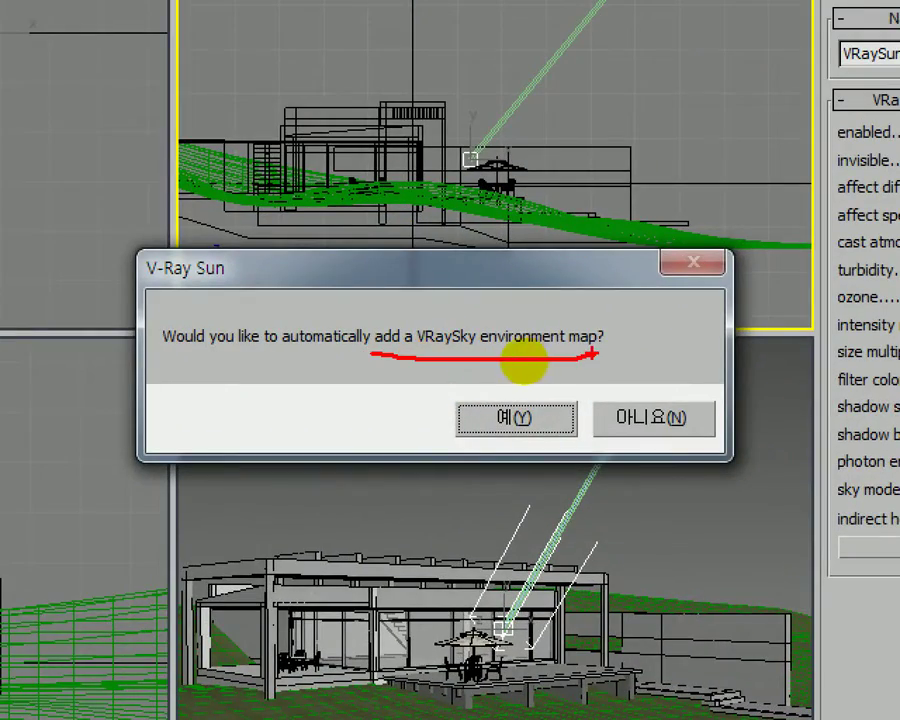
mouse_move(476, 479)
mouse_down()
mouse_move(546, 482)
mouse_move(532, 540)
mouse_up()
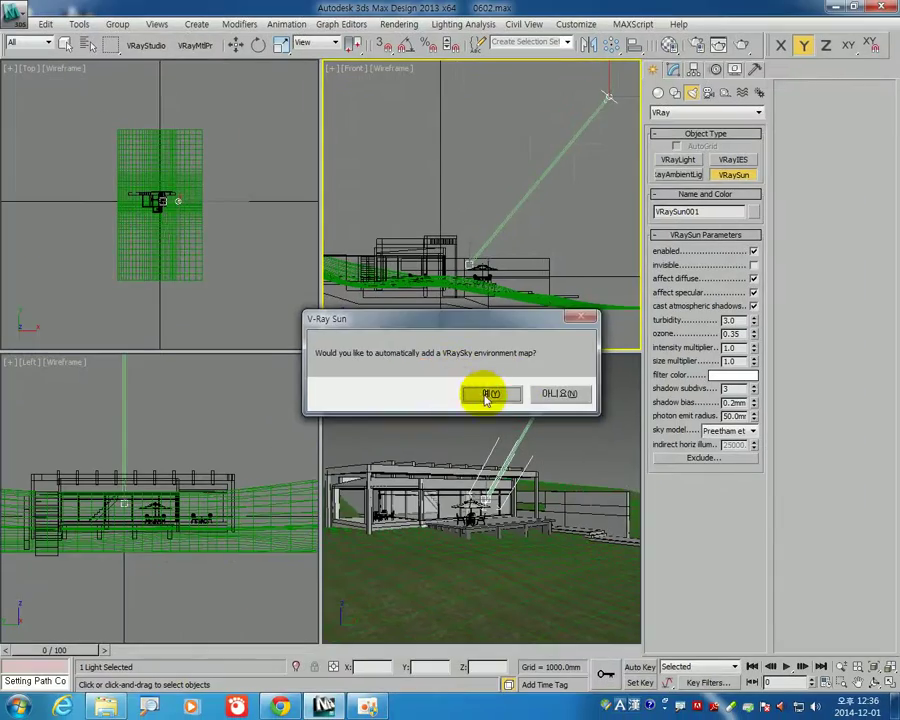
click(487, 395)
- Move VRaySun001 along Y to about -6240 in the Top view, then deselect it
click(235, 44)
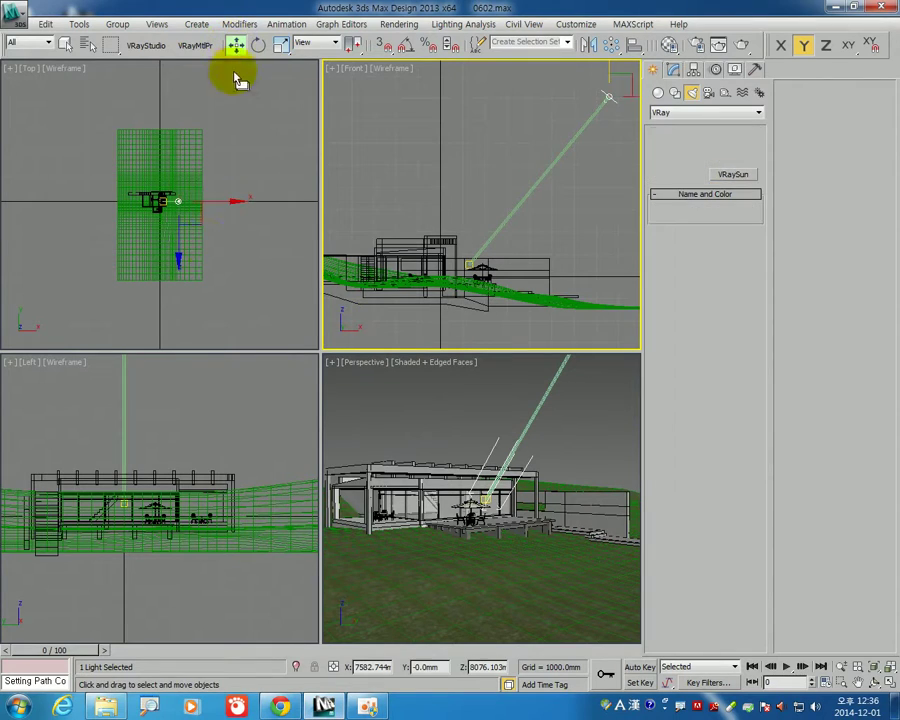
click(190, 210)
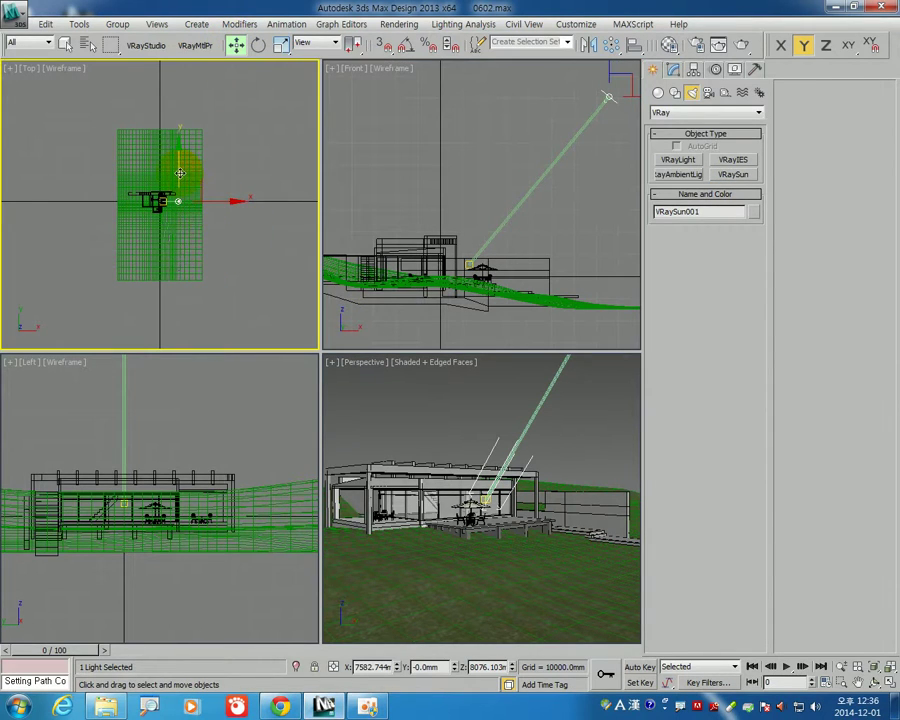
drag(179, 181, 179, 189)
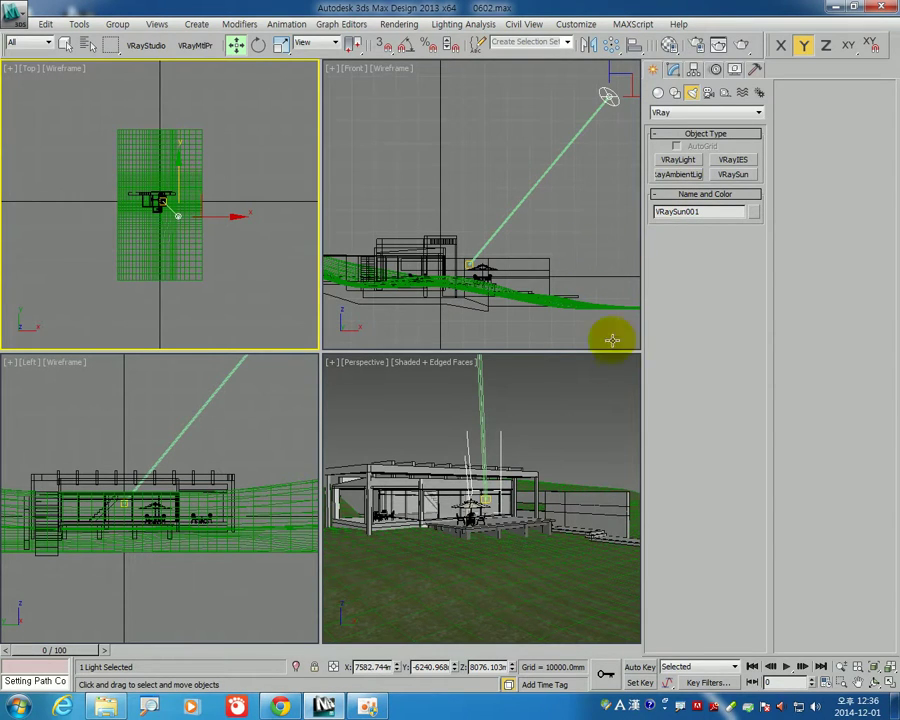
click(586, 397)
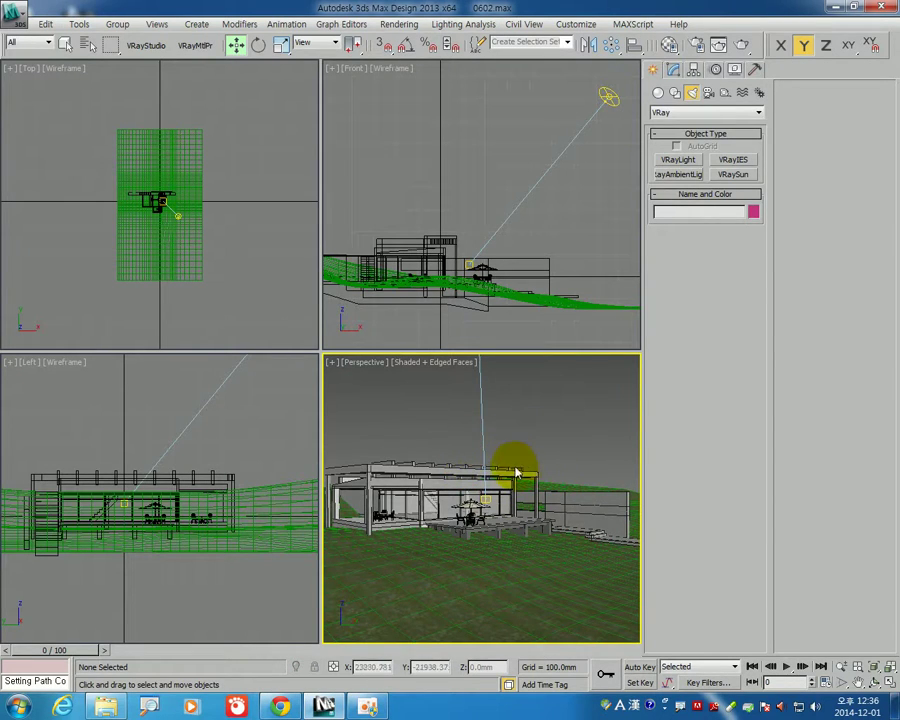
- Frame the house in the Perspective view and create Camera001 from that view with Ctrl+C
scroll(521, 472, down, 5)
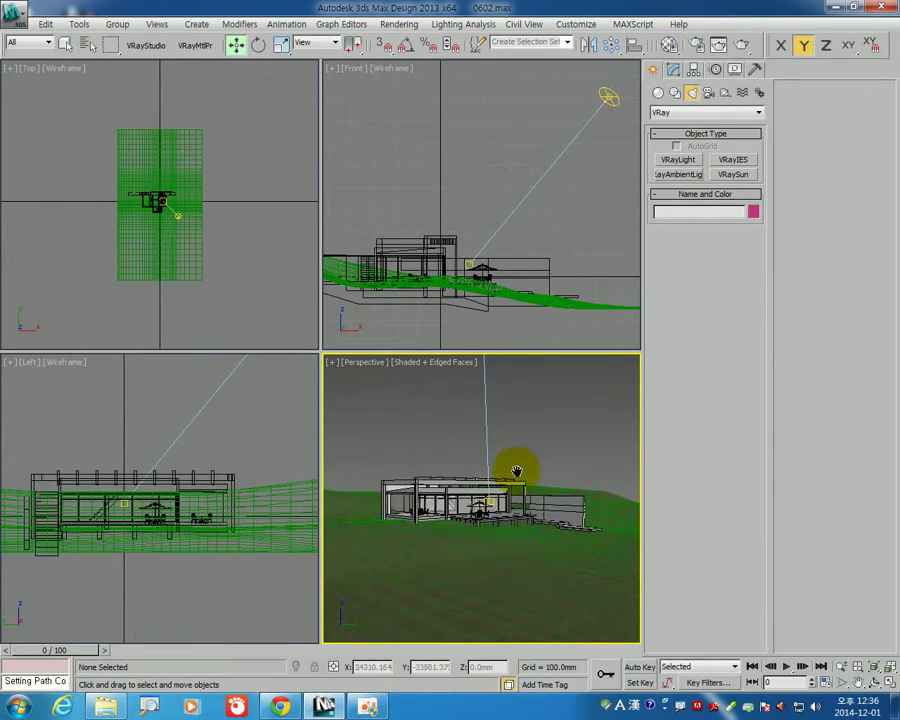
scroll(519, 478, up, 5)
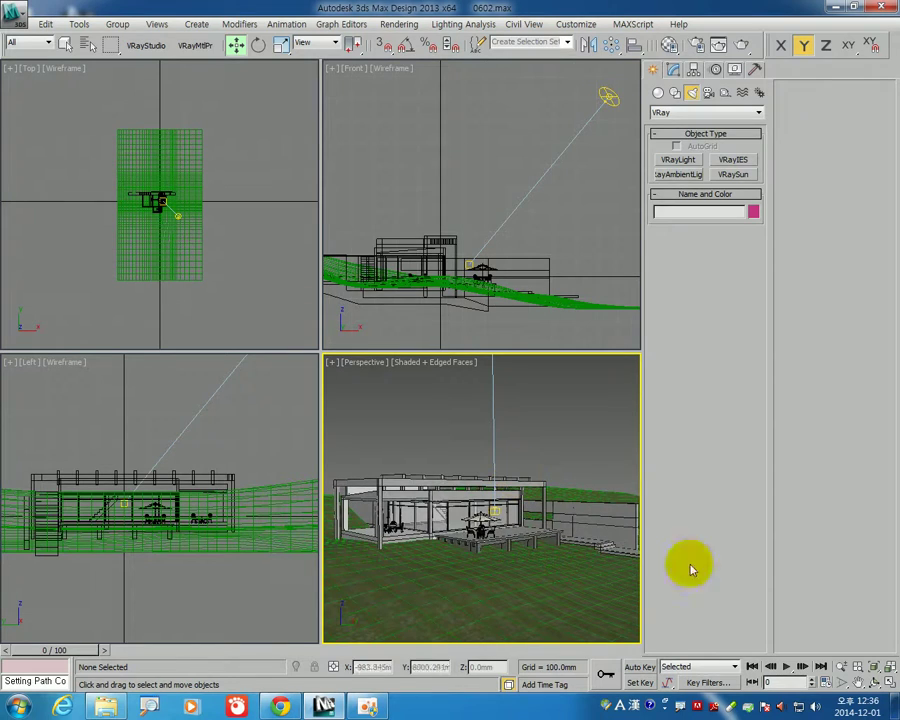
click(842, 682)
scroll(525, 507, down, 2)
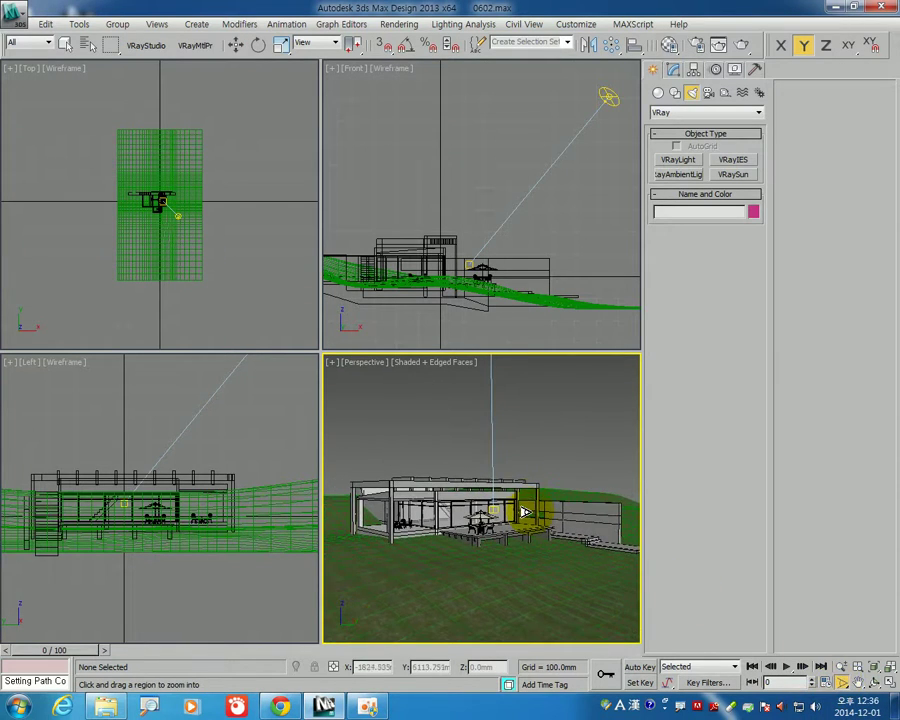
right_click(524, 508)
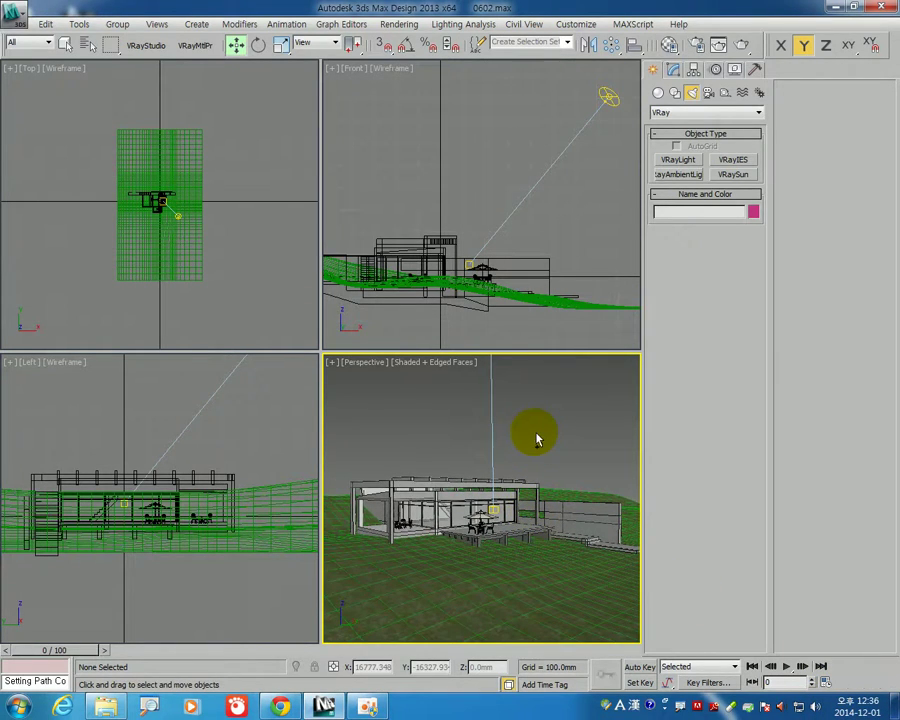
key(ctrl+c)
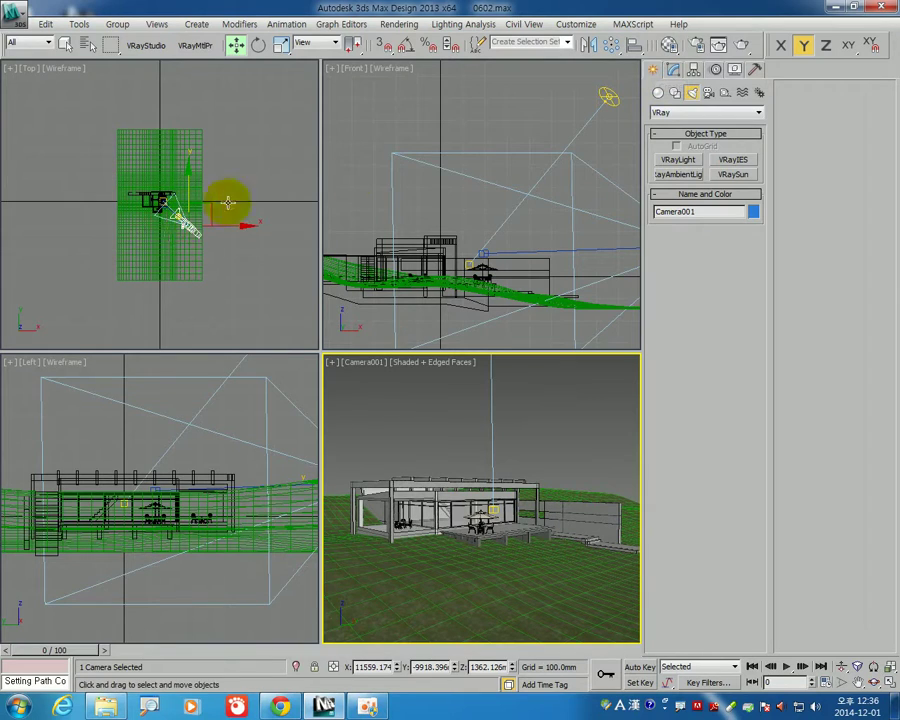
- Place a VRayPhysicalCamera aimed at the house, with a target distance of about 14970 mm
click(709, 93)
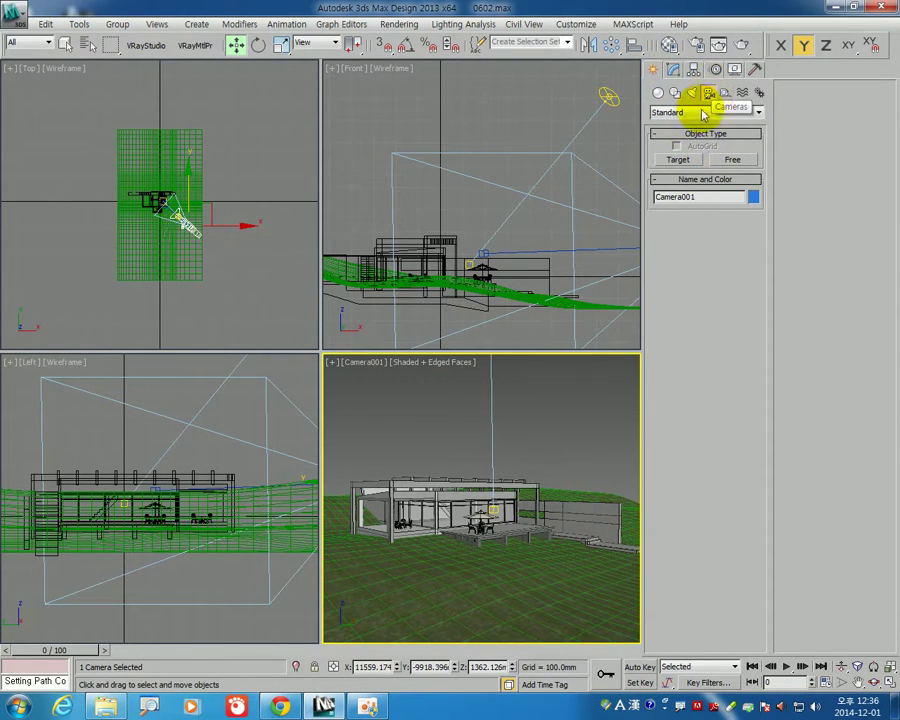
click(700, 112)
click(695, 132)
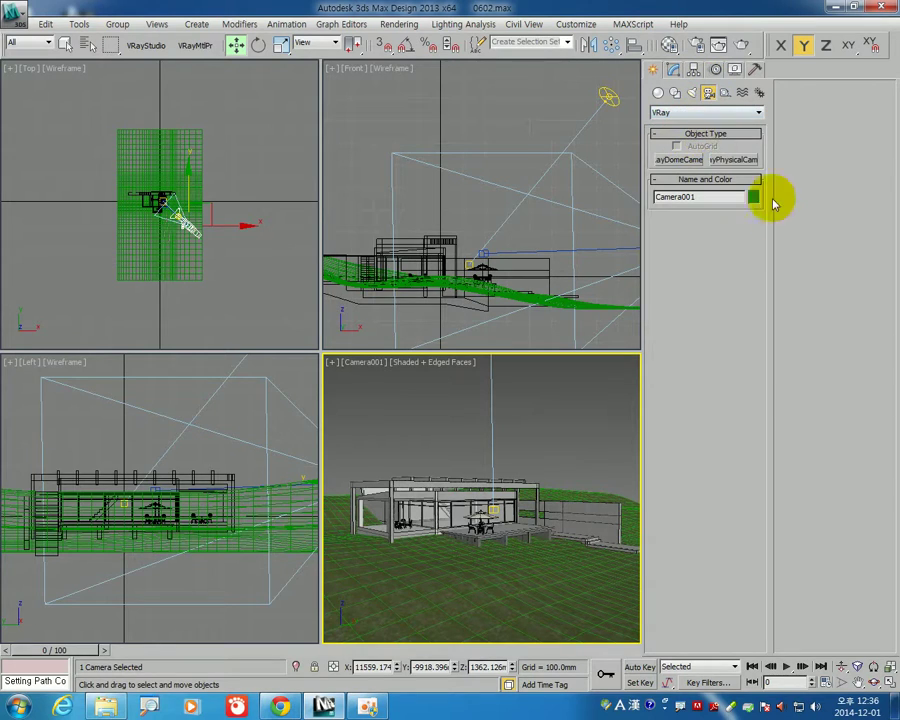
click(735, 160)
click(201, 268)
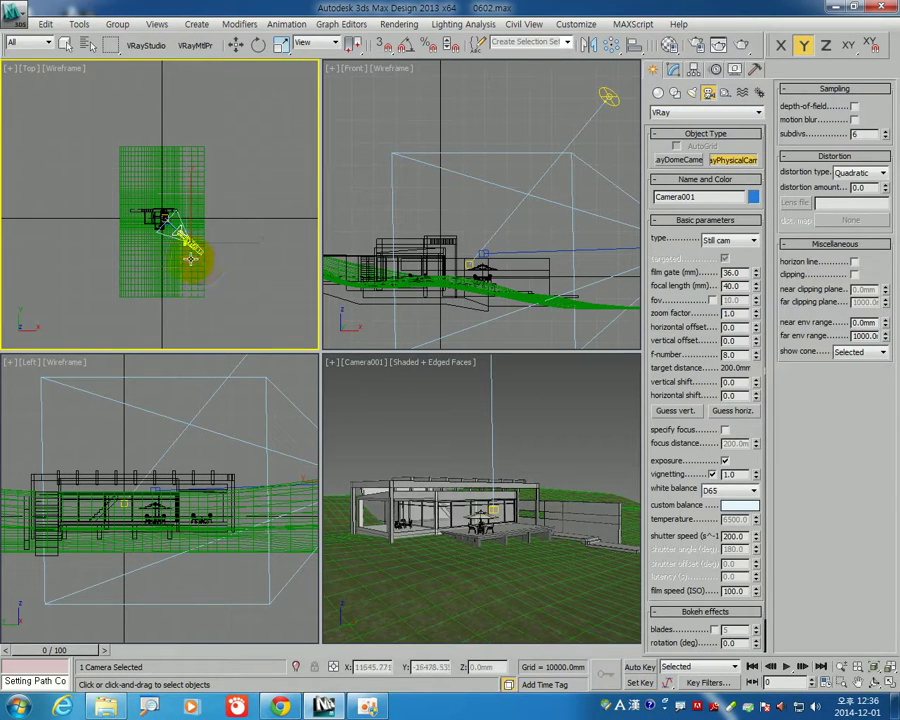
scroll(204, 270, up, 2)
drag(222, 283, 172, 232)
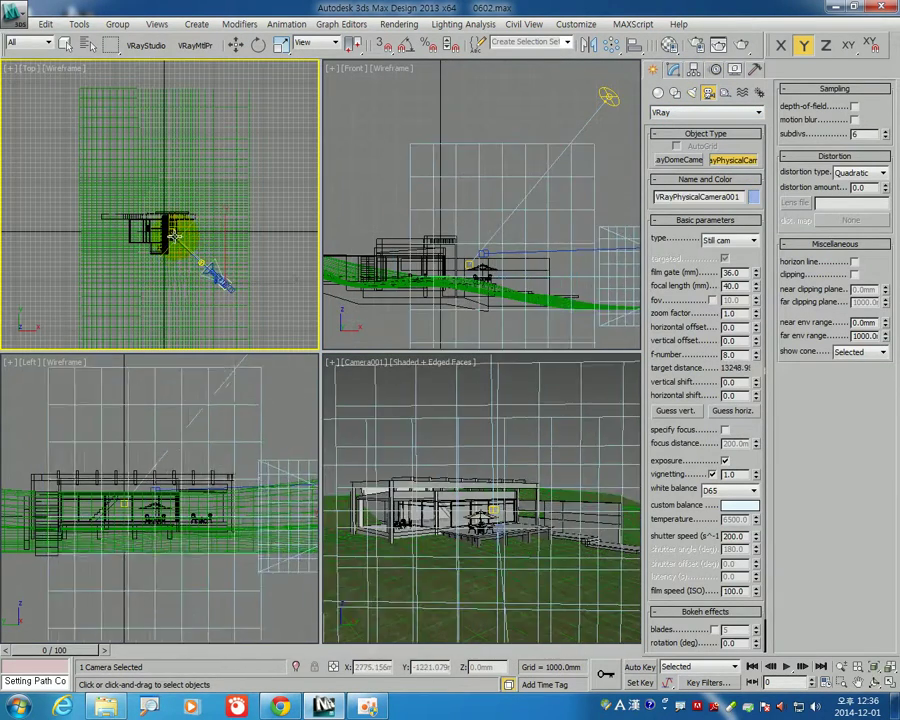
middle_click(464, 204)
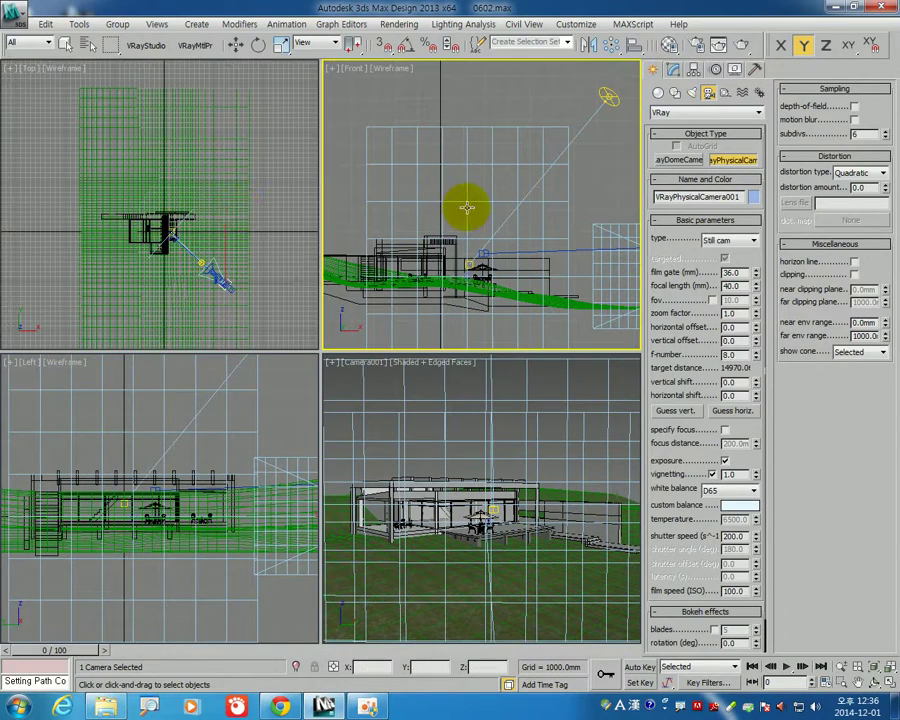
mouse_move(528, 224)
middle_down()
mouse_move(322, 200)
mouse_move(452, 231)
middle_up()
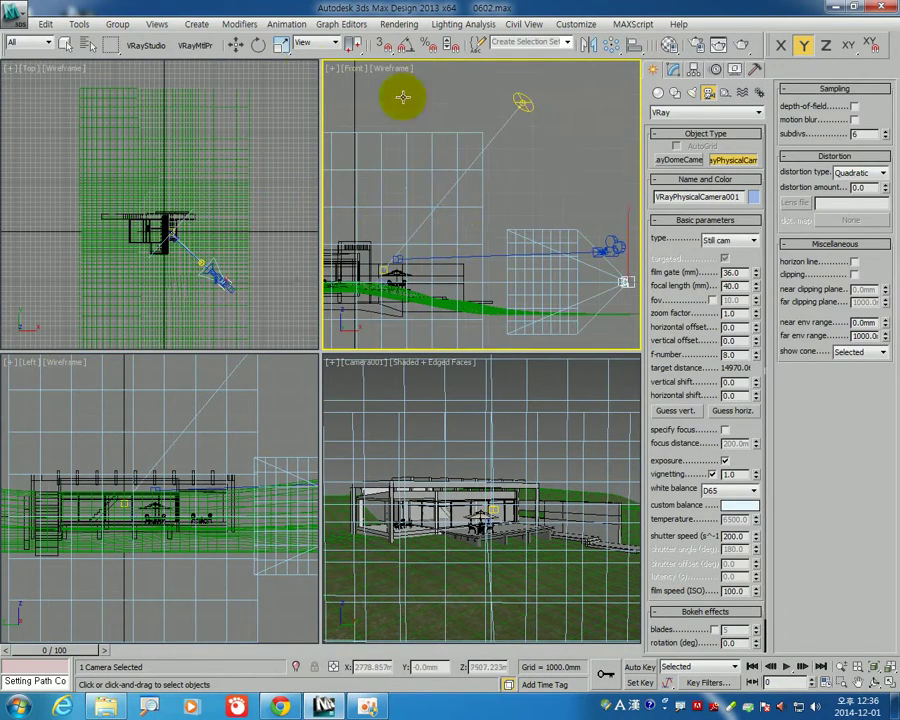
- Move VRayPhysicalCamera001 in the Front view to about 1531 mm high
click(235, 44)
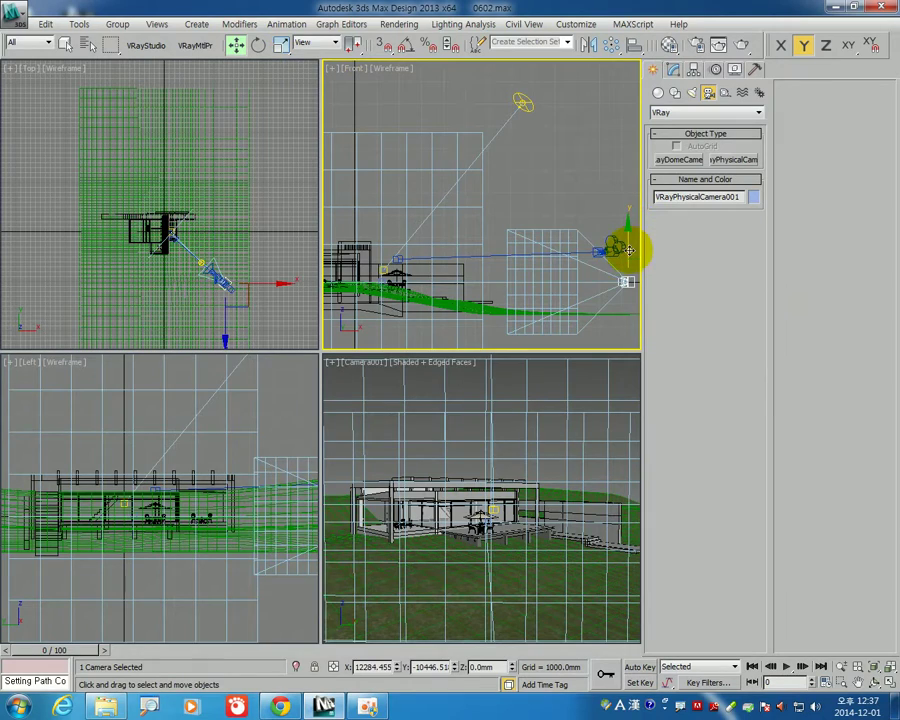
drag(628, 250, 606, 215)
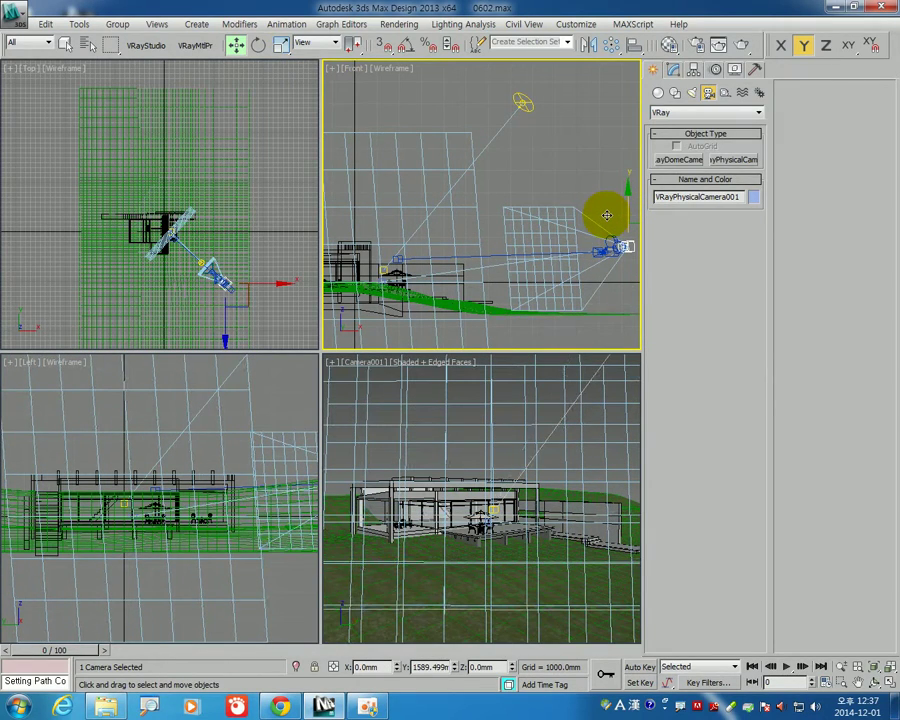
middle_drag(624, 244, 566, 244)
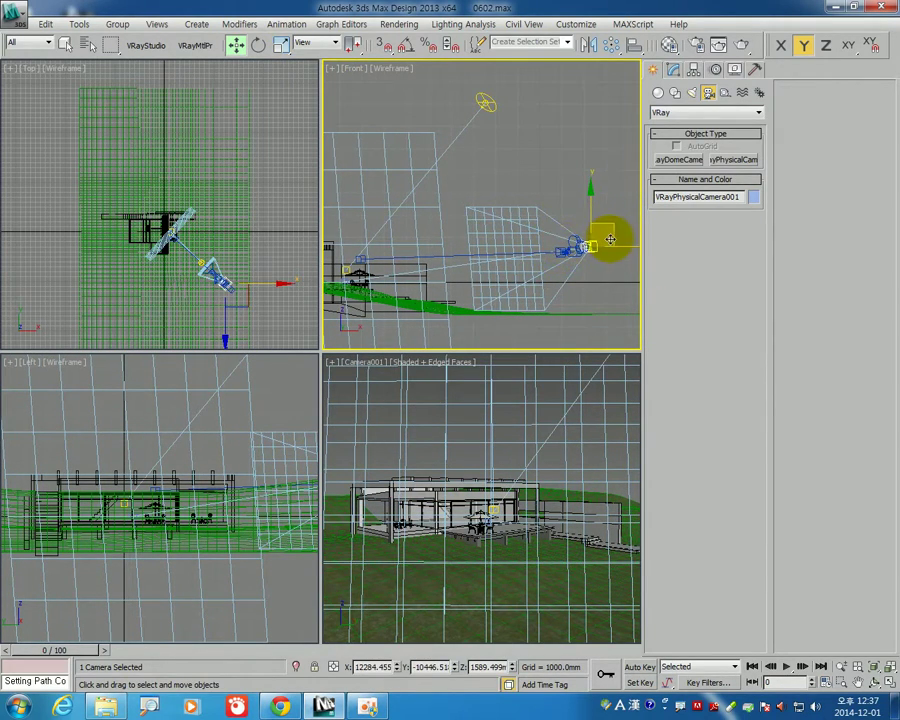
drag(610, 239, 459, 259)
scroll(576, 248, up, 2)
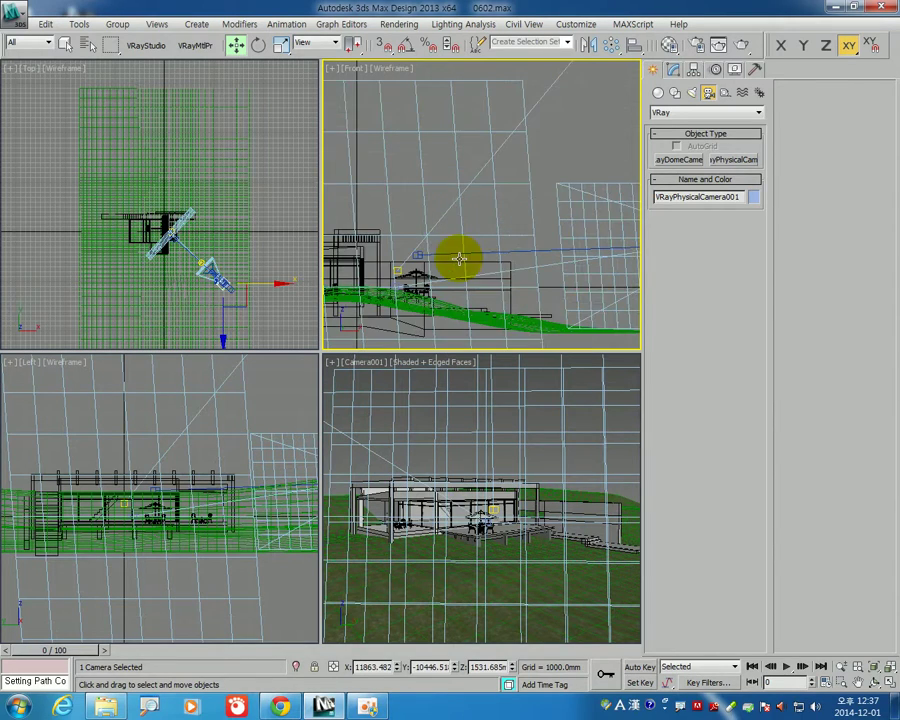
middle_drag(459, 259, 578, 240)
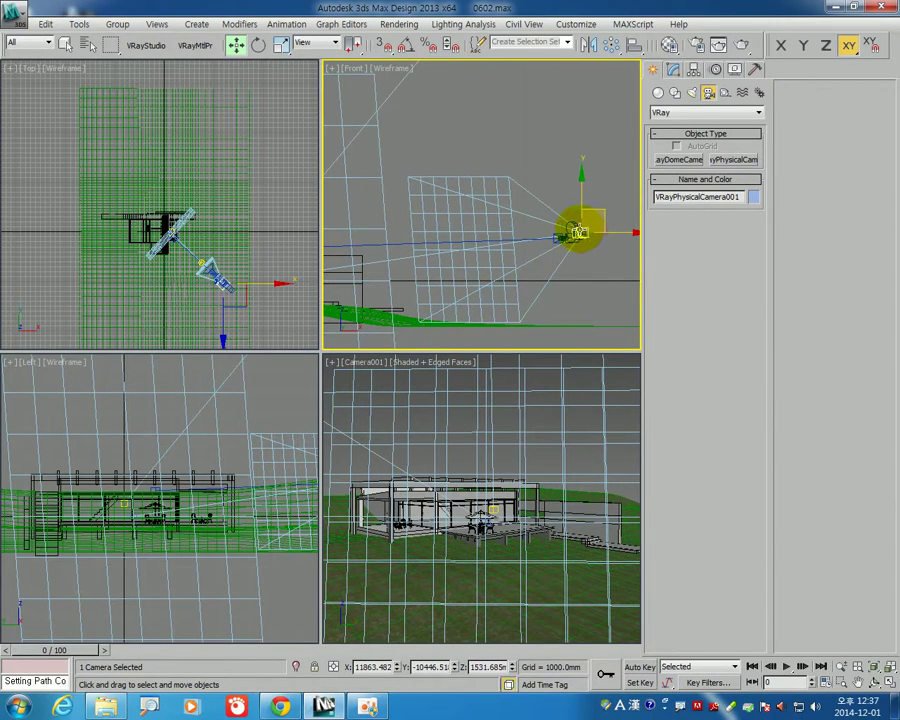
- Select the camera's target and raise it about 966 mm along Z
right_click(578, 232)
click(490, 208)
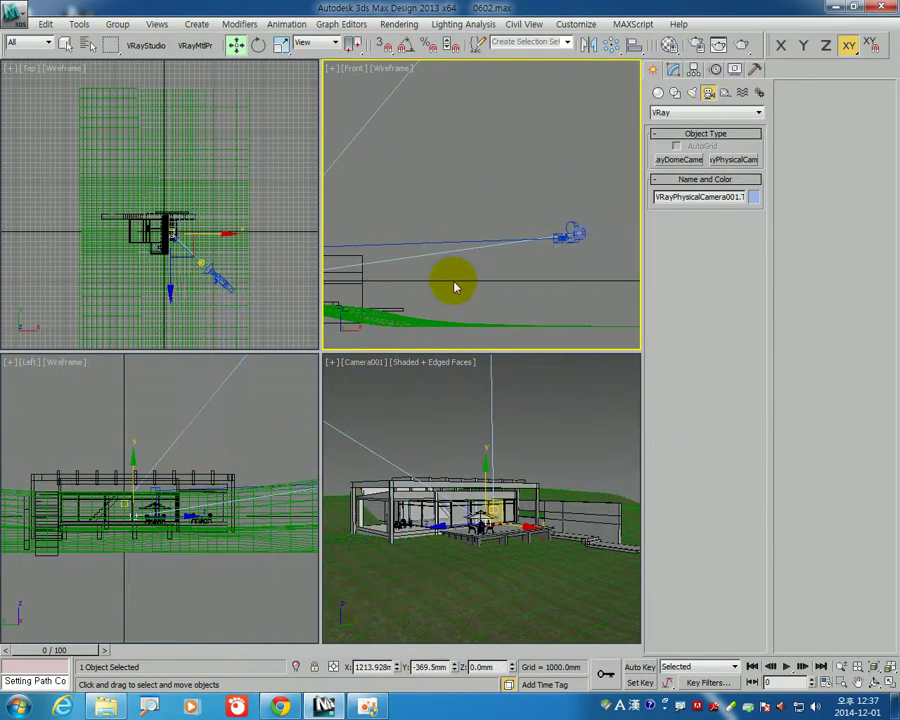
scroll(455, 288, down, 3)
drag(455, 220, 460, 192)
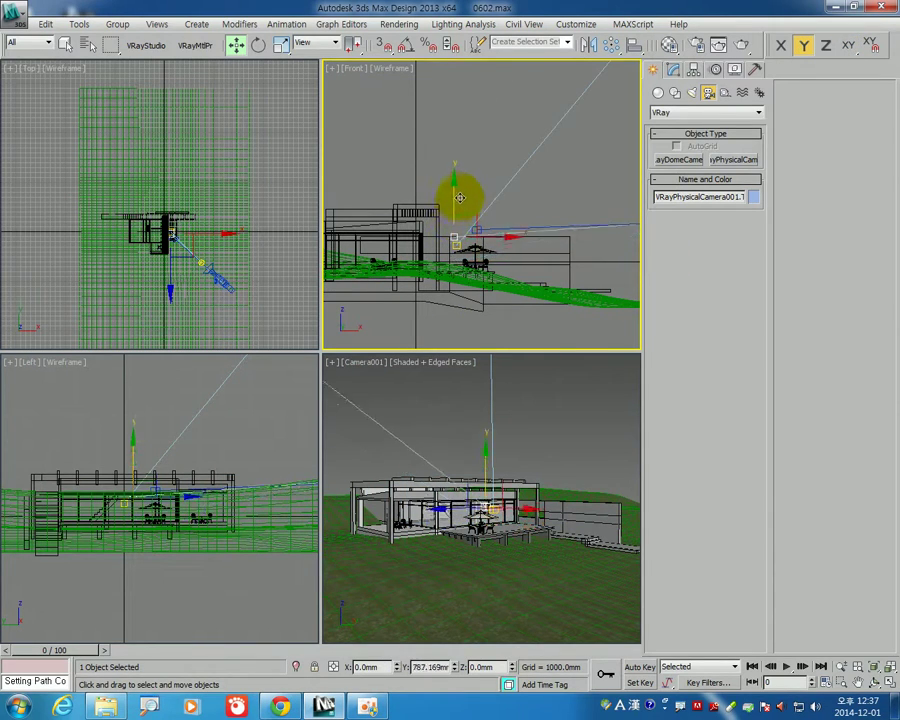
- Switch the Camera001 viewport to VRayPhysicalCamera001 and open the Select From Scene list
click(538, 436)
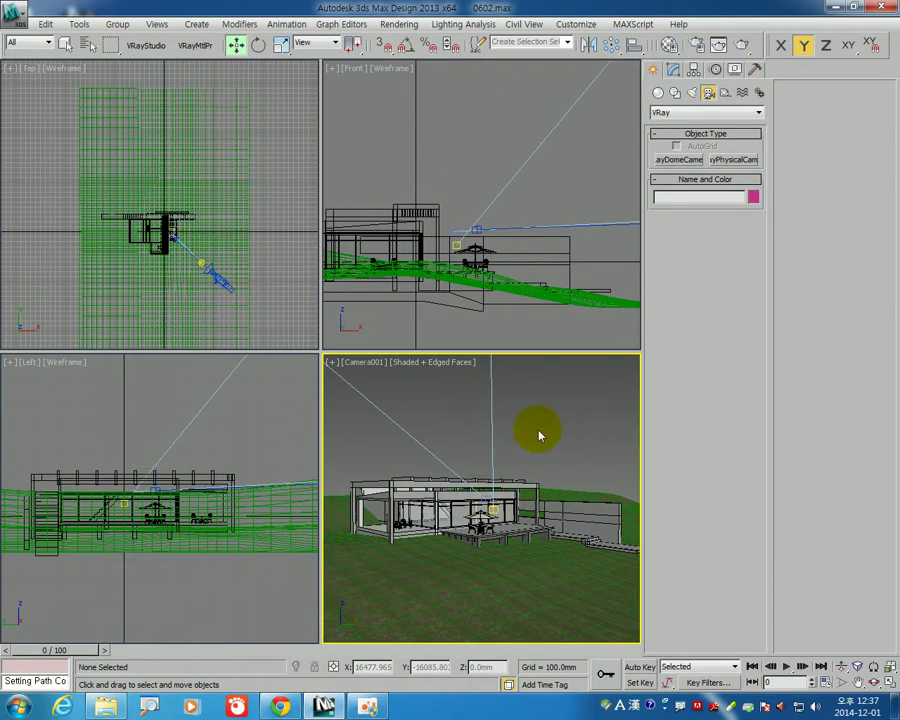
key(c)
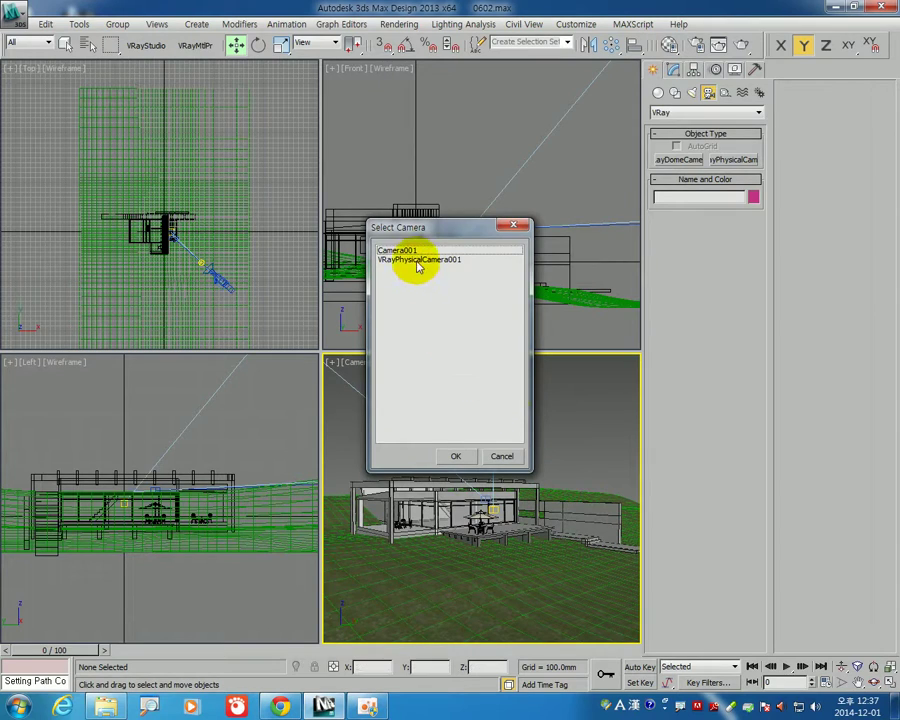
click(405, 259)
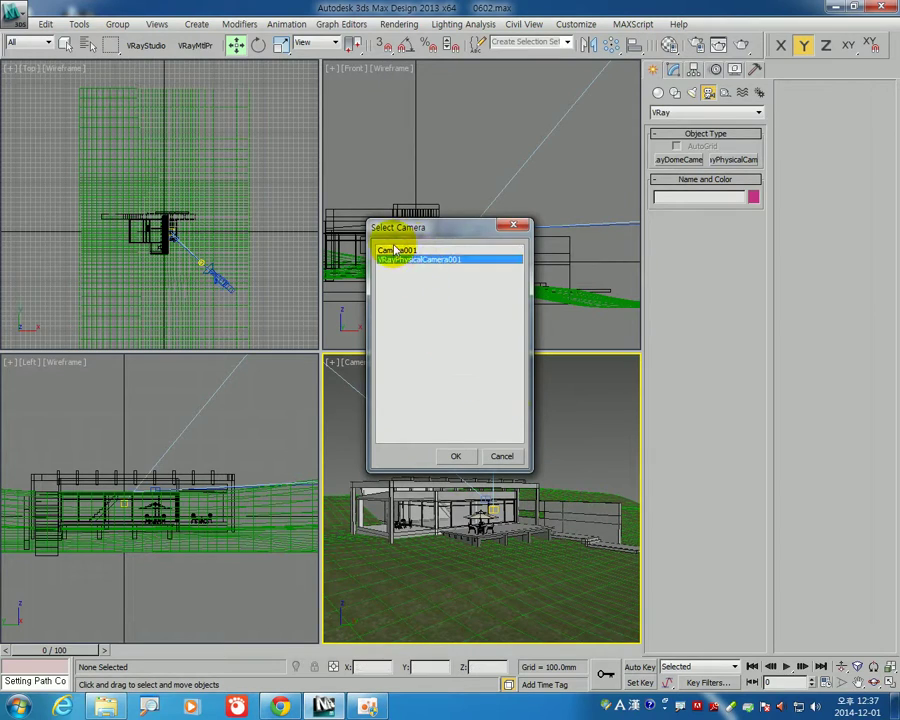
click(455, 456)
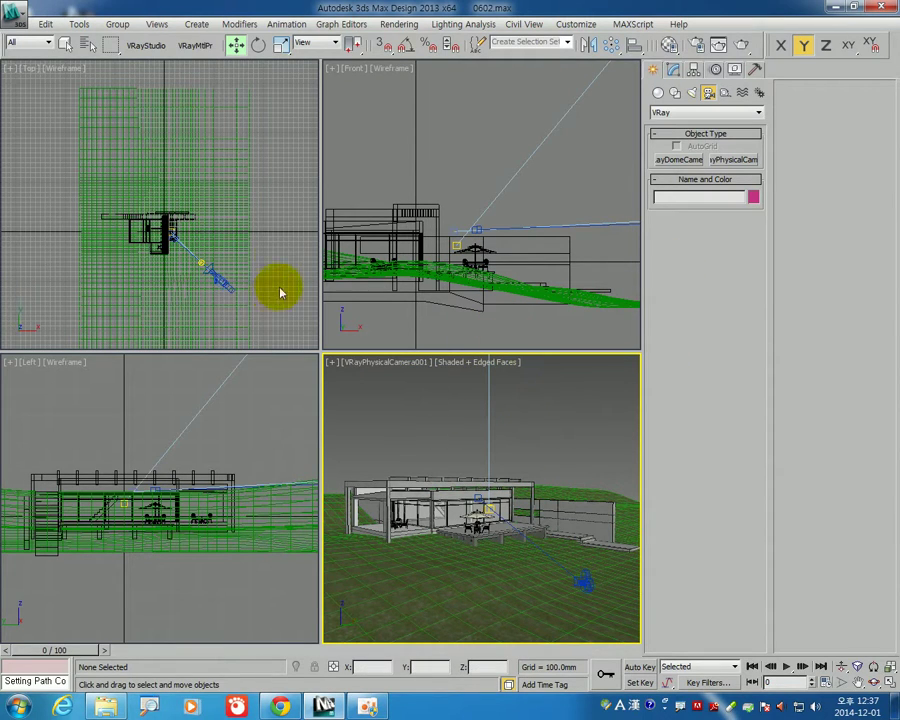
click(88, 44)
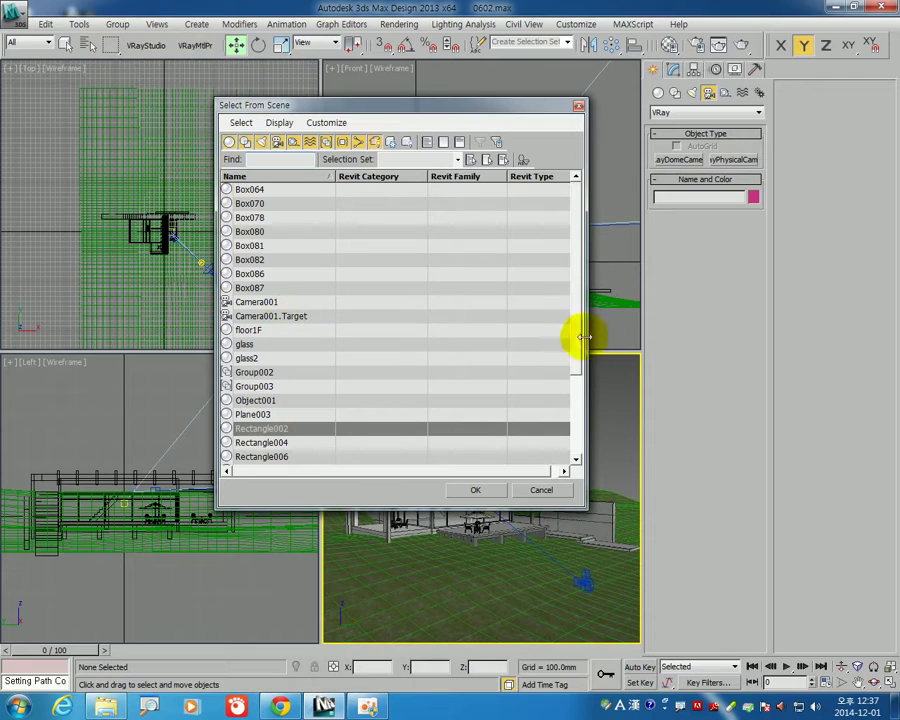
- Pick VRayPhysicalCamera001 from the scene list and show its Basic parameters in the Modify panel
scroll(573, 416, down, 2)
scroll(322, 422, down, 1)
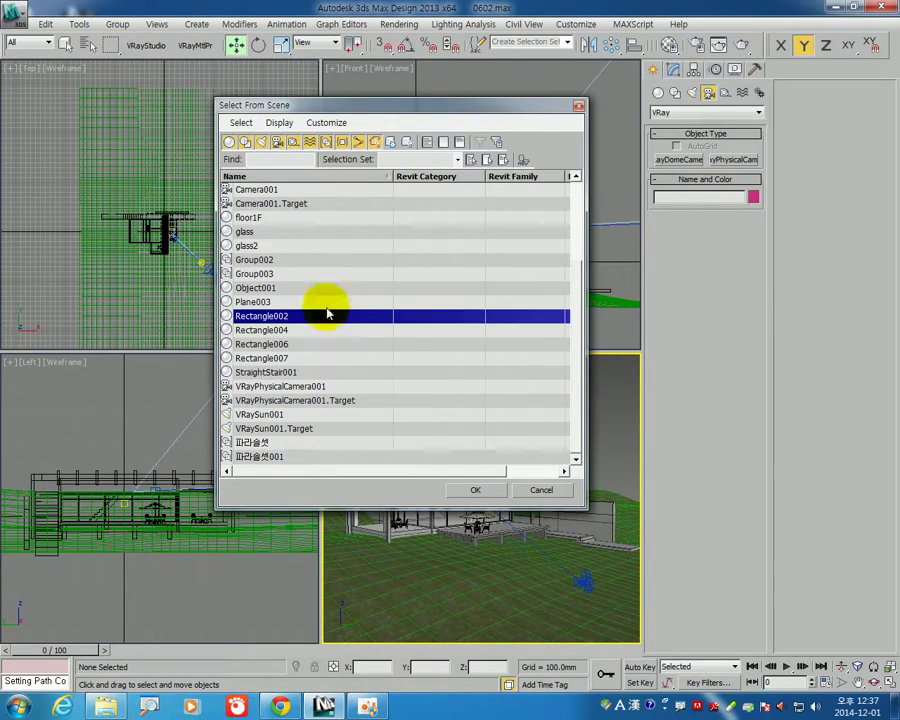
double_click(320, 386)
click(673, 70)
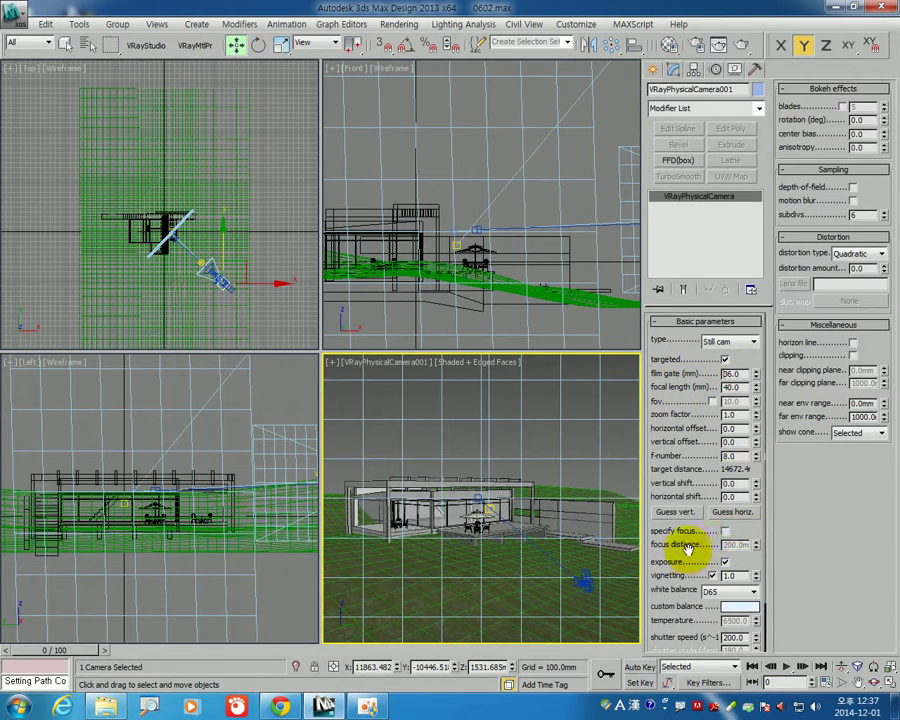
- Set the camera's custom white balance colour to pure white
scroll(730, 555, down, 2)
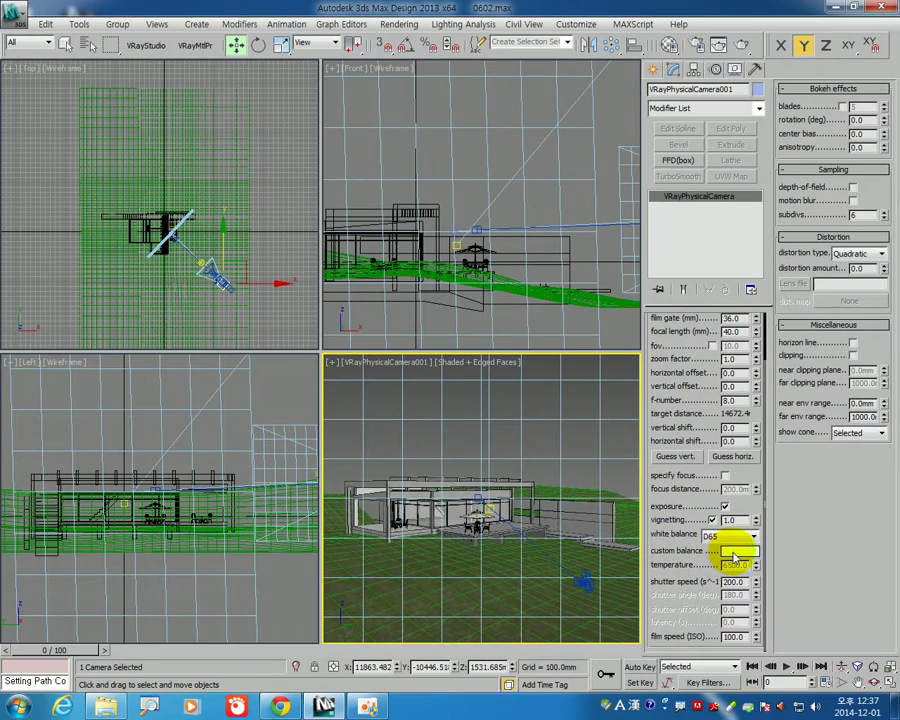
click(737, 551)
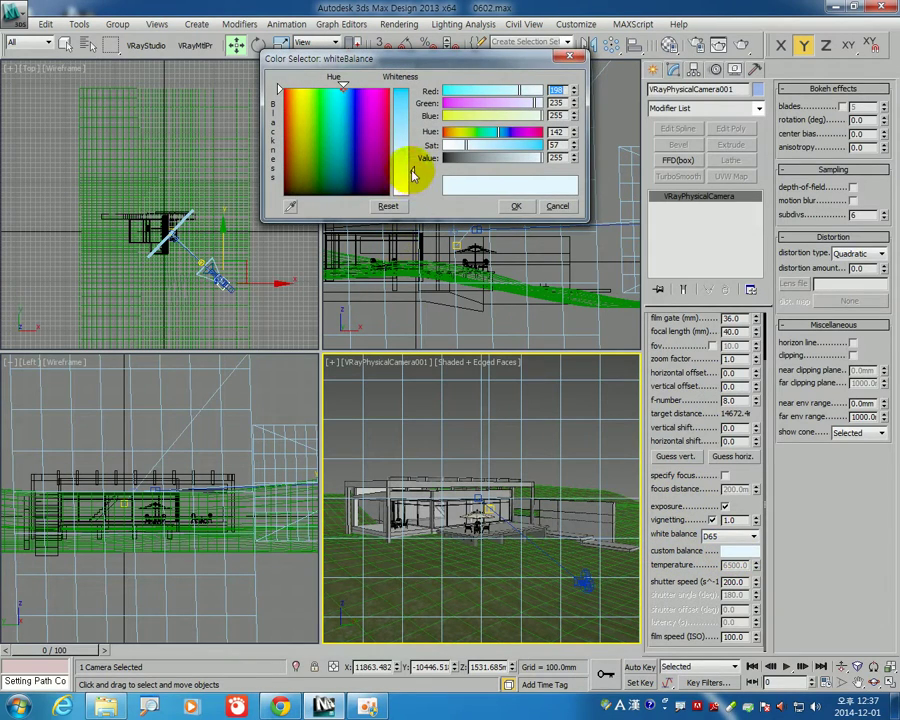
drag(413, 175, 412, 195)
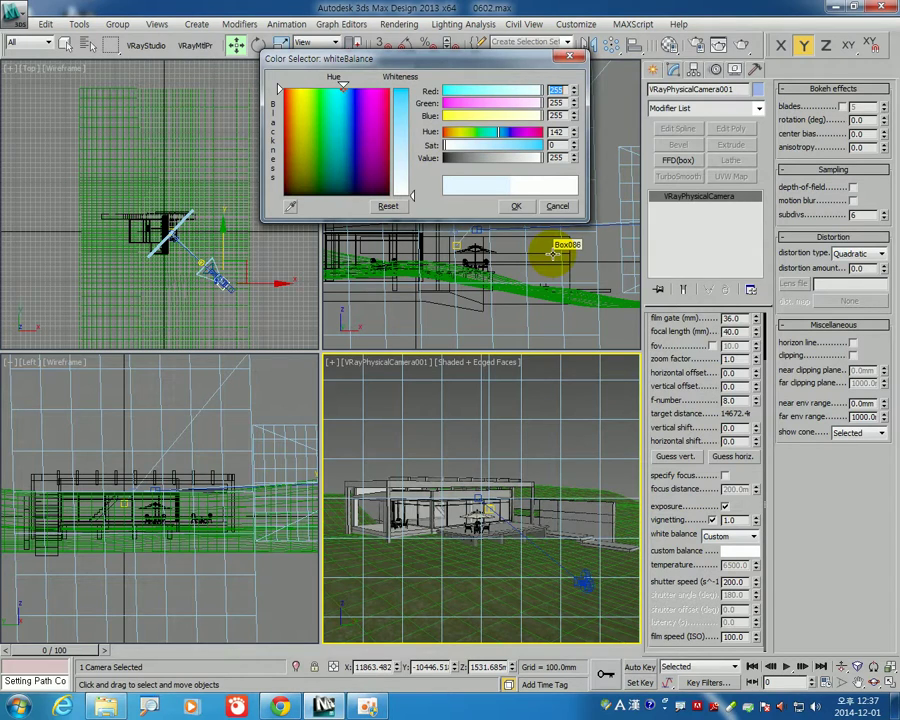
click(516, 207)
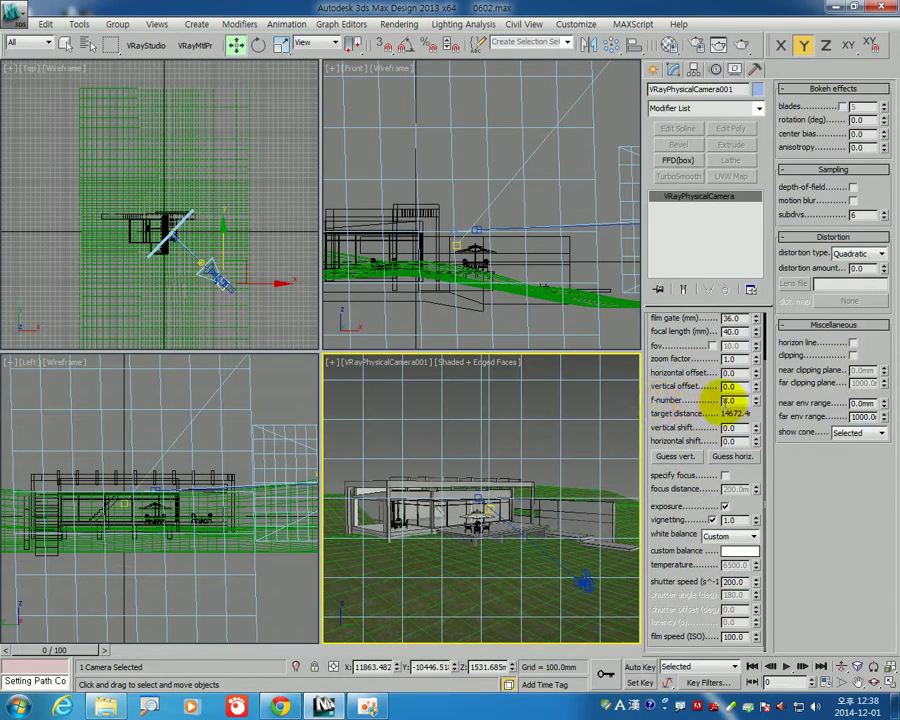
- Set the camera exposure to f-number 8.0, shutter speed 250 and film speed ISO 200
double_click(733, 400)
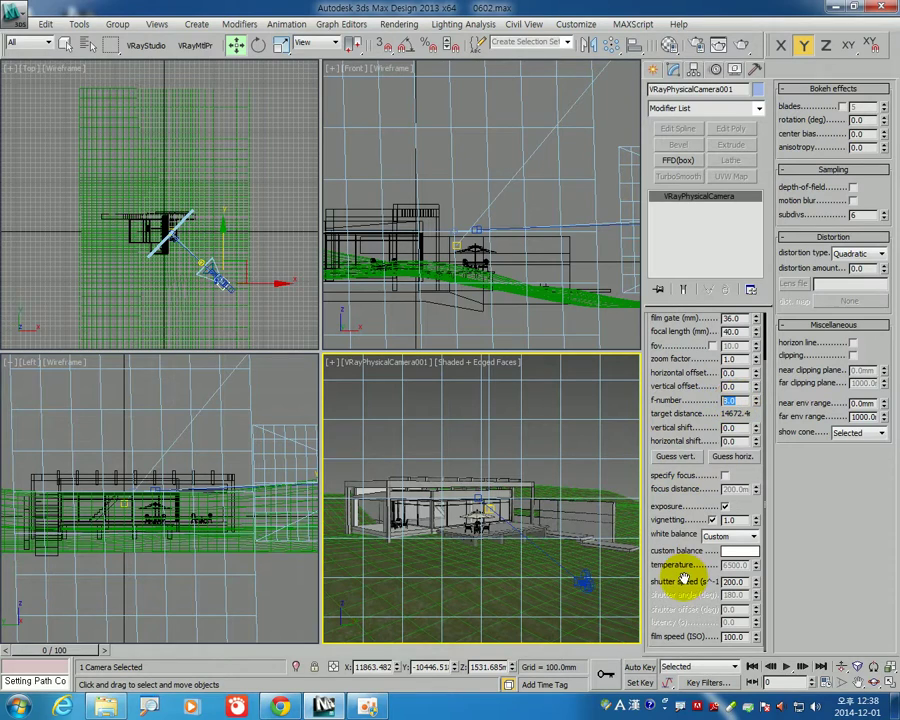
click(728, 581)
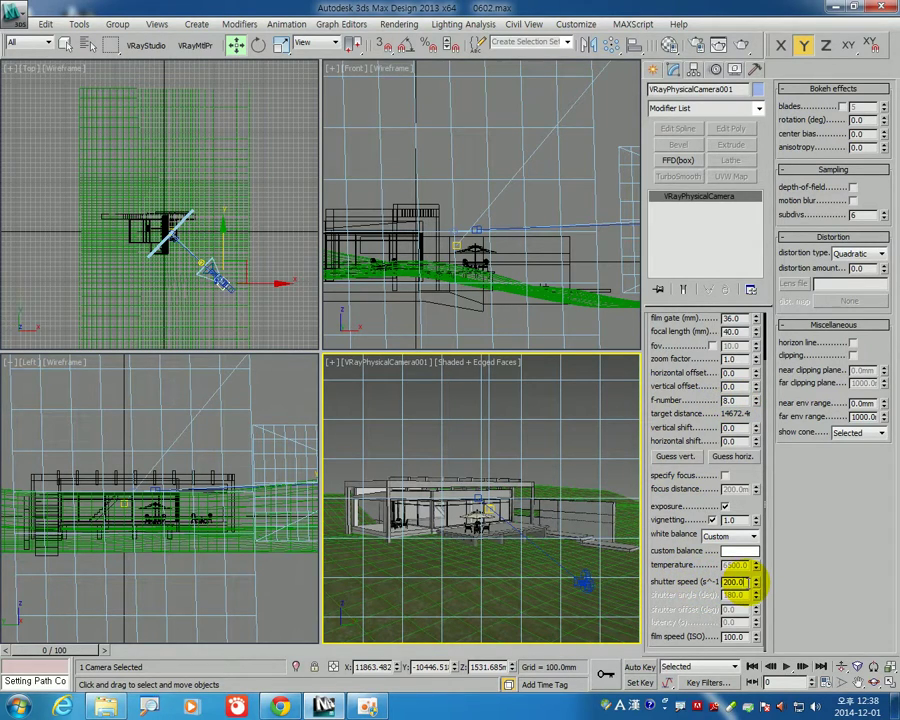
text(2)
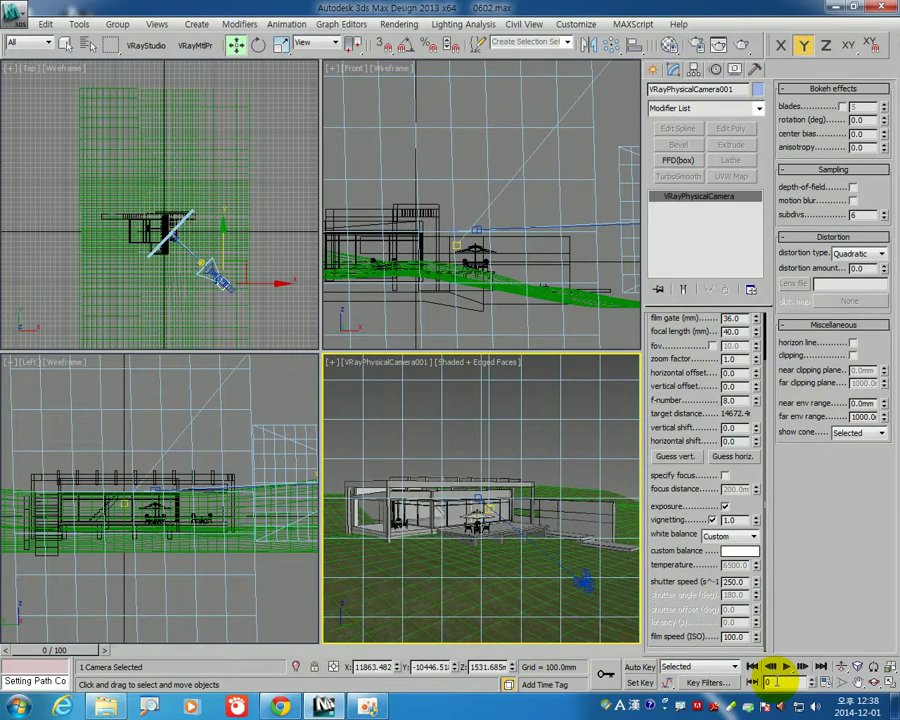
double_click(736, 636)
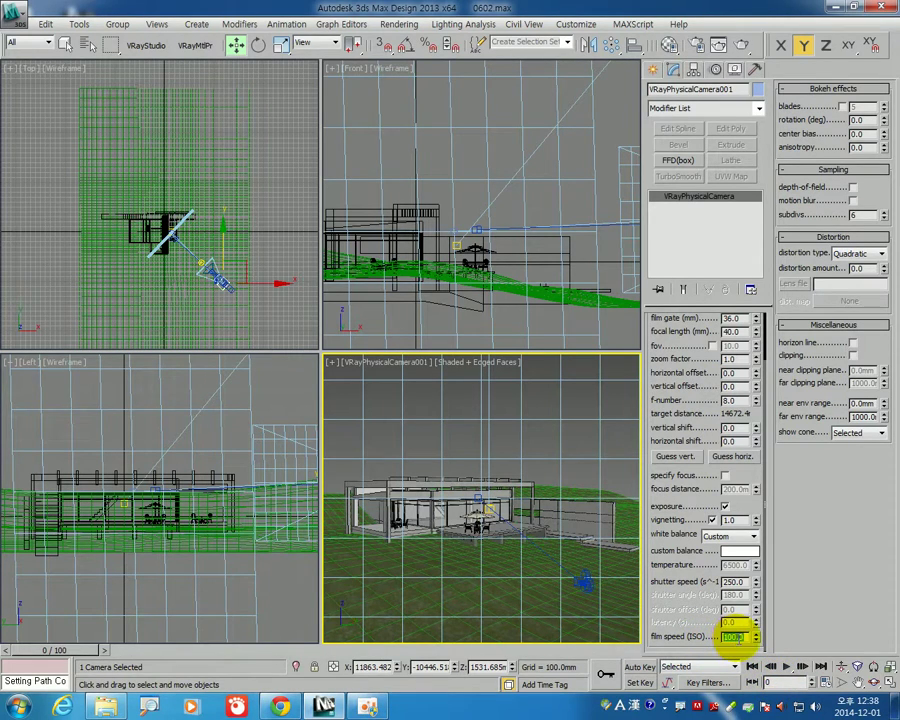
text(200)
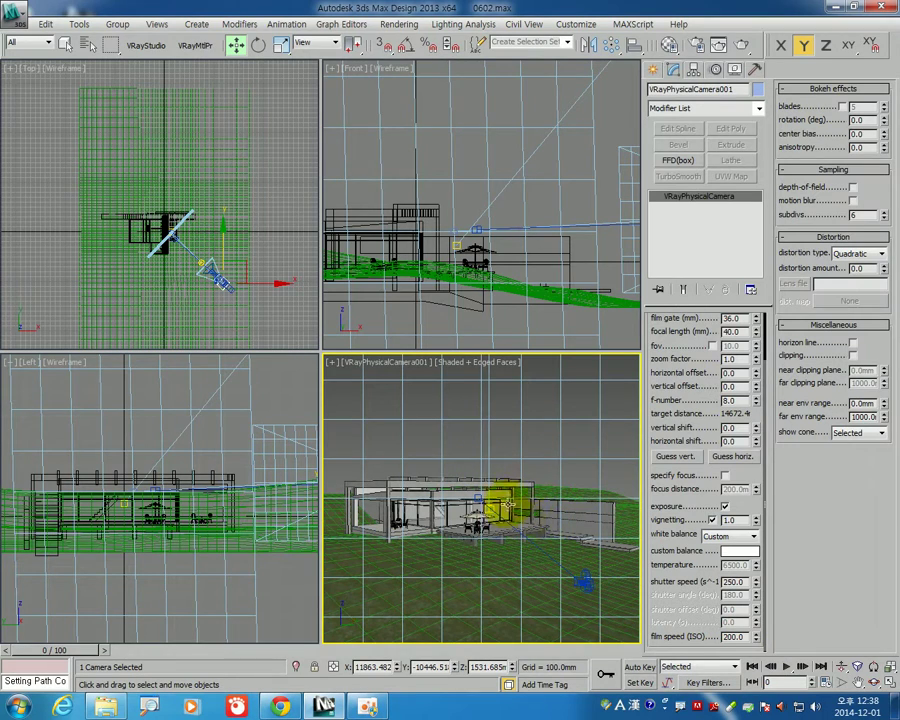
click(697, 46)
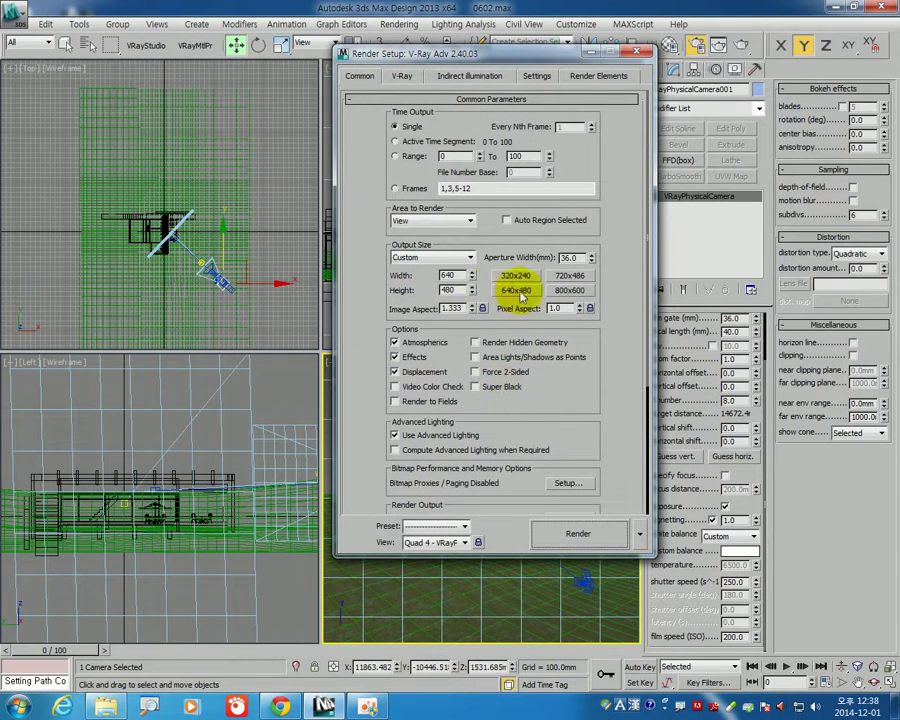
- In V-Ray Indirect illumination, enable Show calc. phase and Show direct light for the irradiance map
click(401, 76)
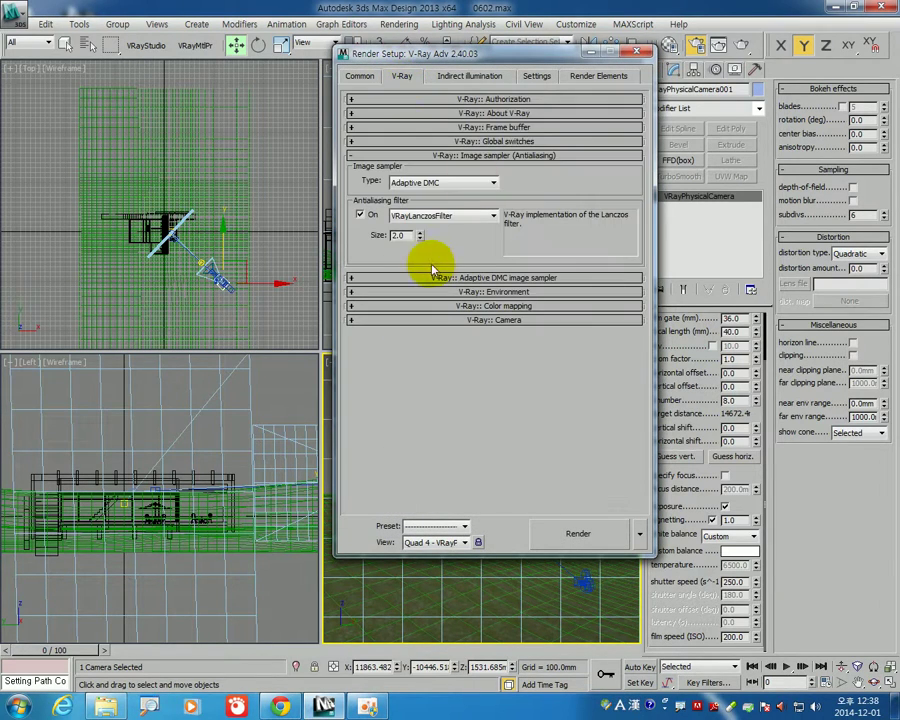
drag(512, 50, 455, 87)
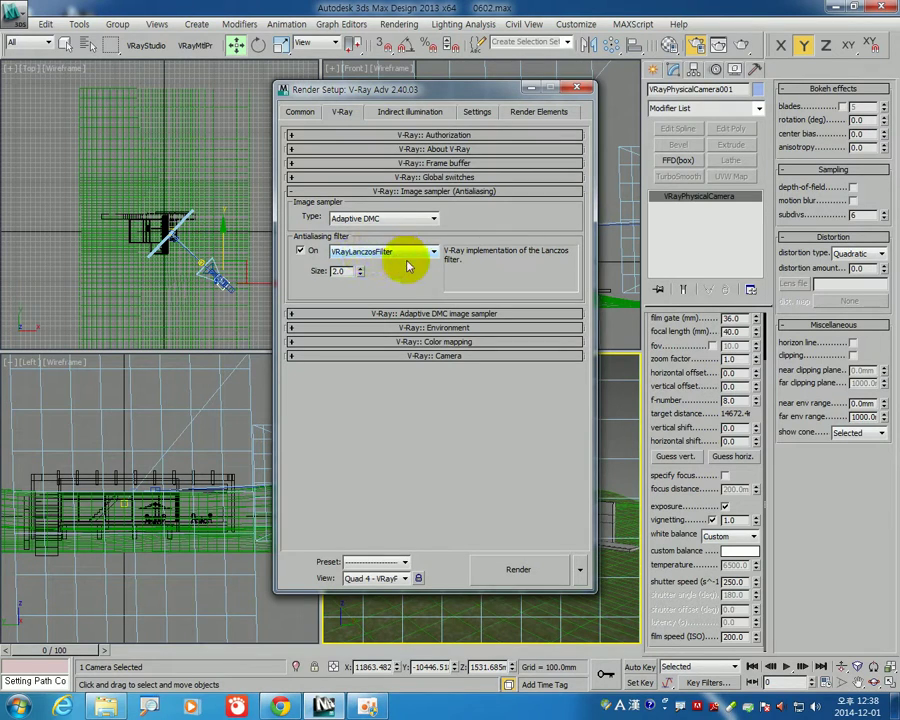
click(409, 111)
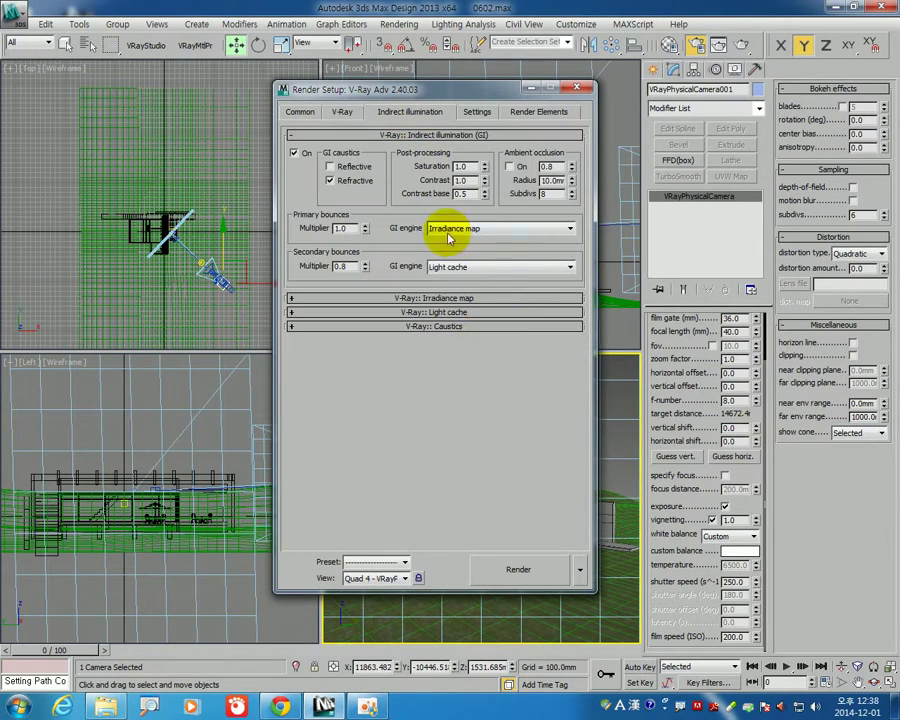
click(453, 299)
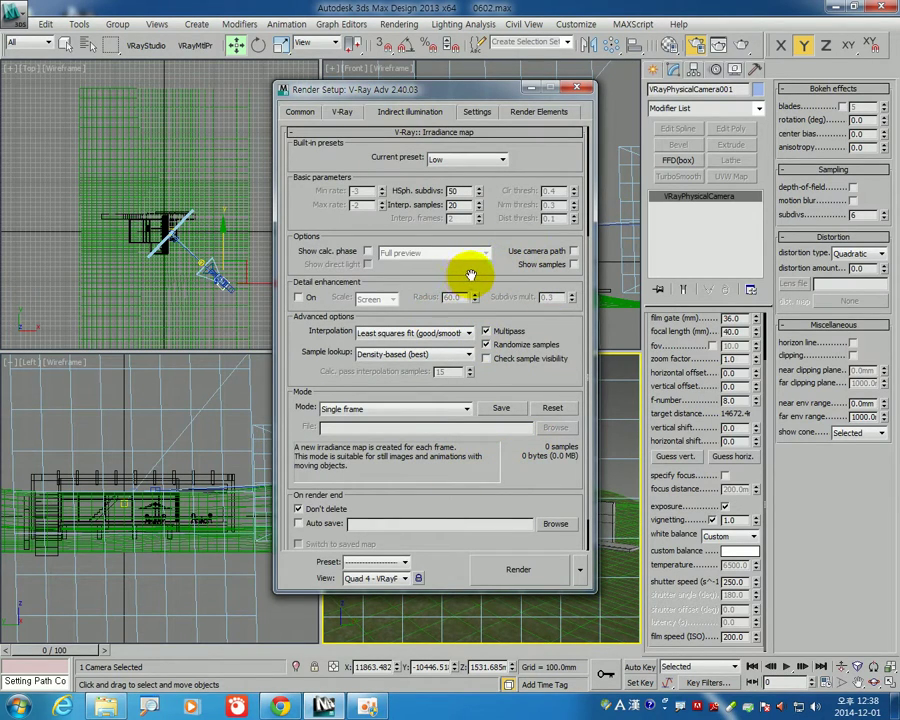
click(367, 251)
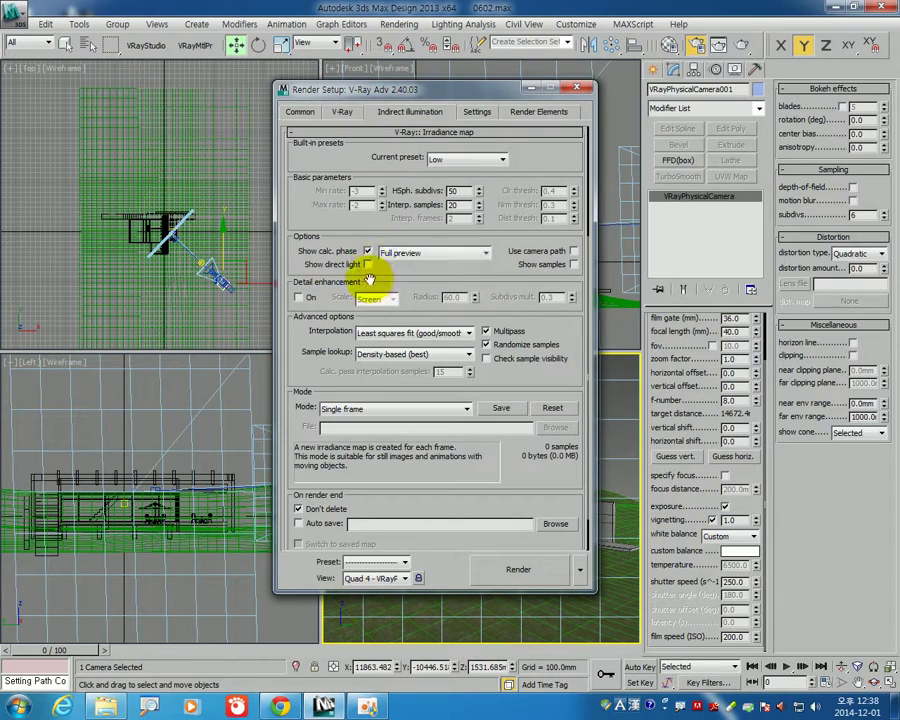
click(368, 265)
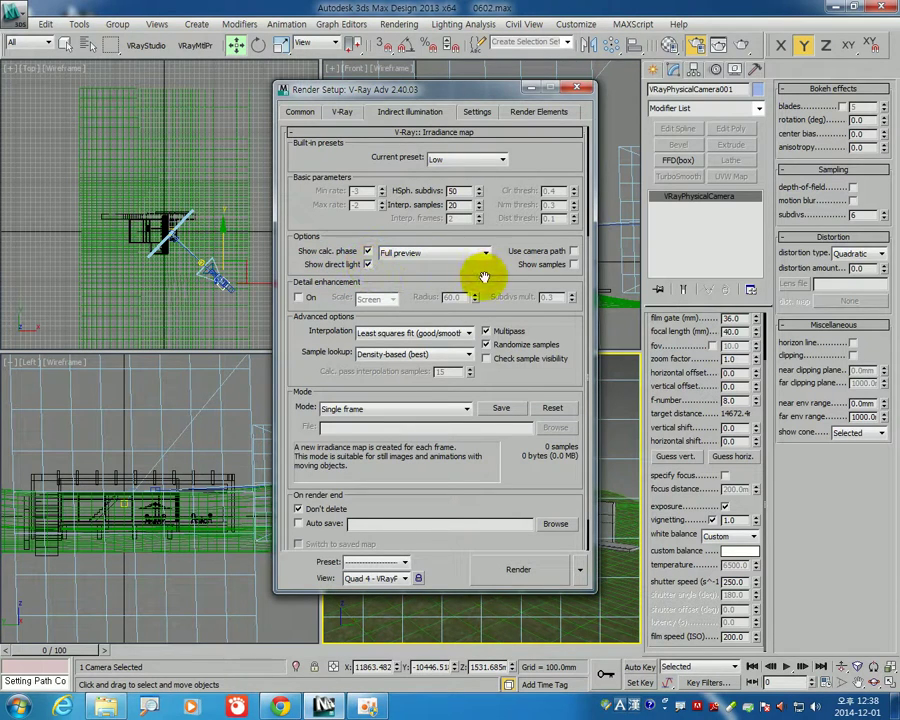
- Enable Show calc. phase in the Light cache settings
scroll(478, 275, down, 3)
click(474, 518)
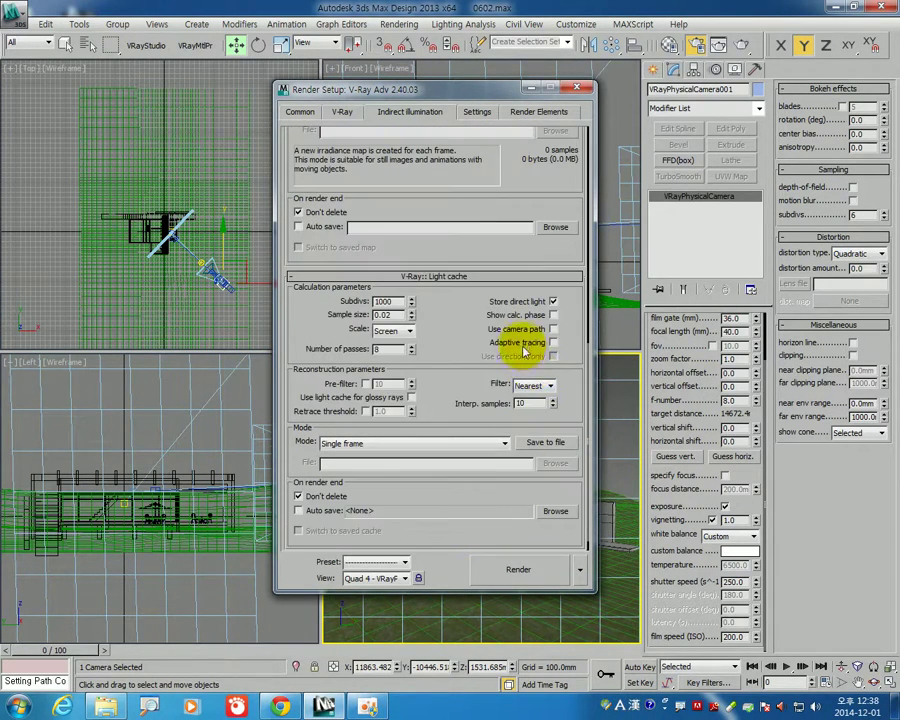
click(553, 316)
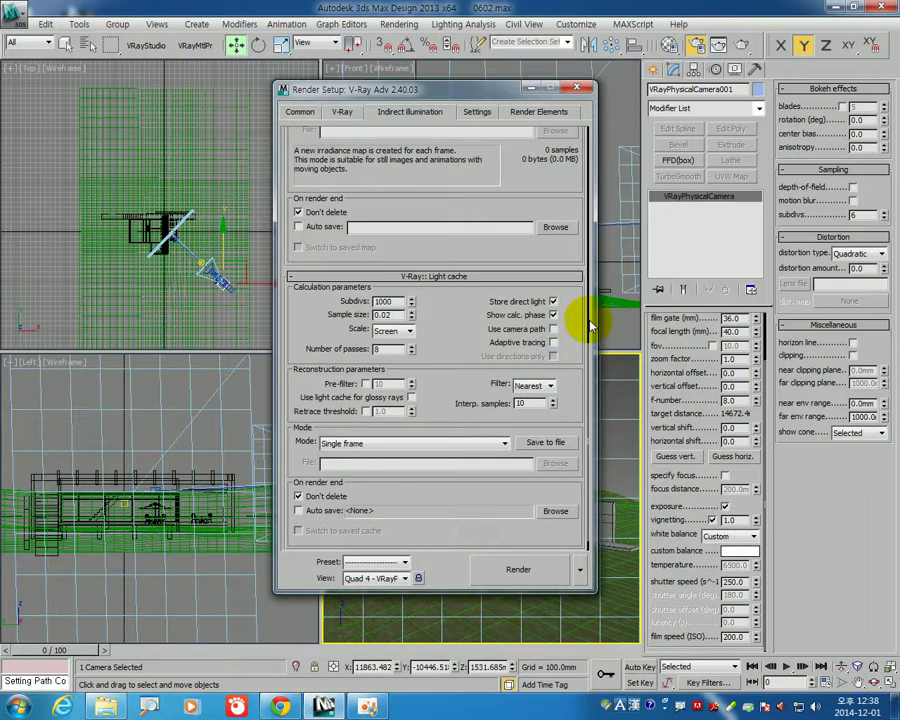
- Render the house through VRayPhysicalCamera001, then close the V-Ray frame buffer and Render Setup
key(shift+q)
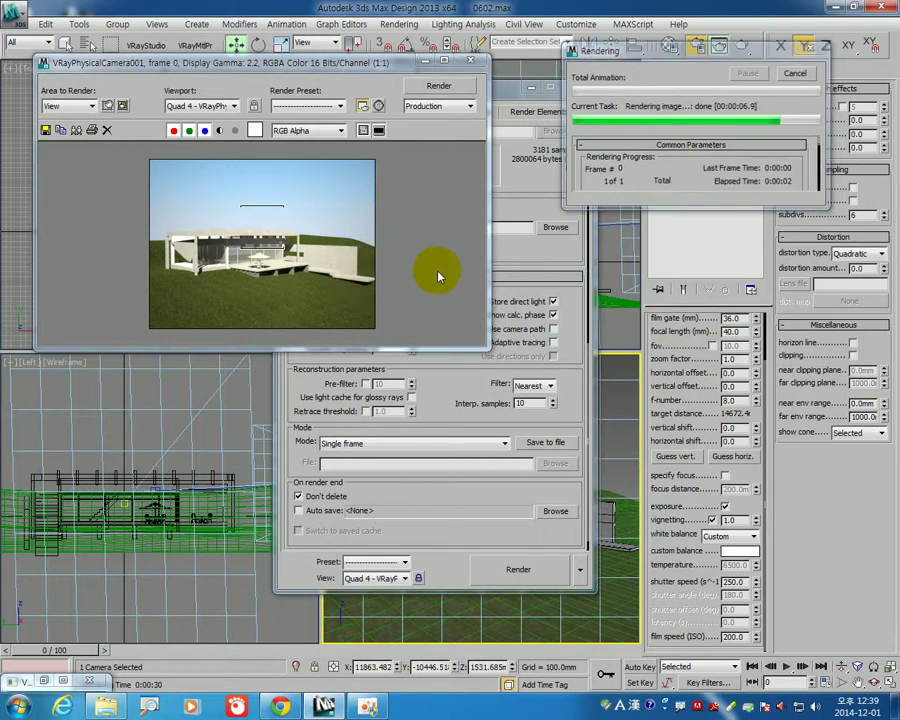
click(470, 61)
click(577, 87)
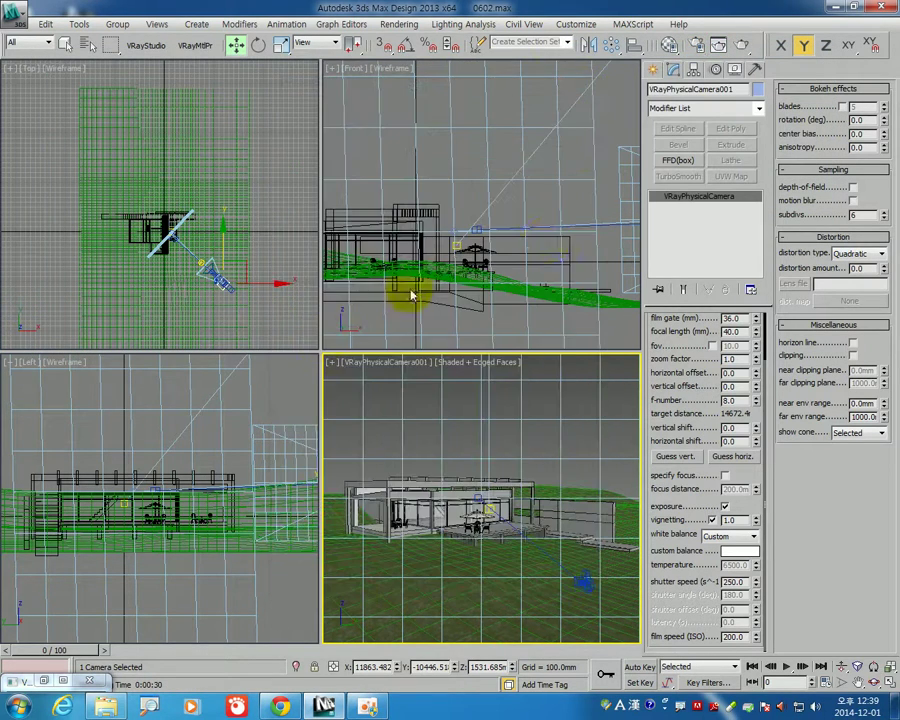
- Select VRaySun001 in the Front view and reopen the last render beside the viewports
click(580, 205)
scroll(582, 230, down, 3)
scroll(560, 190, down, 2)
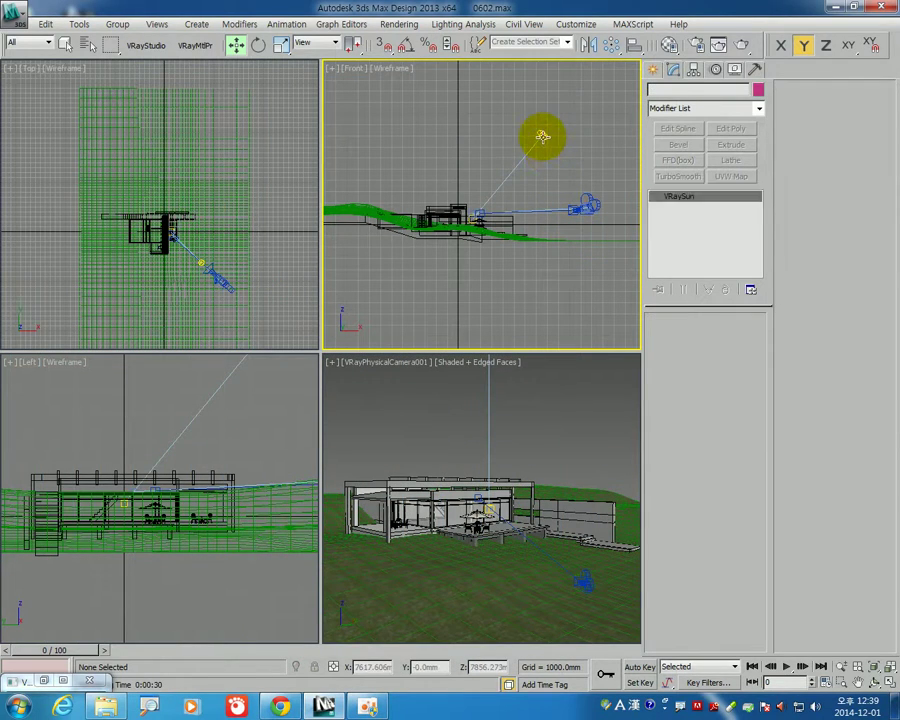
click(541, 136)
click(727, 55)
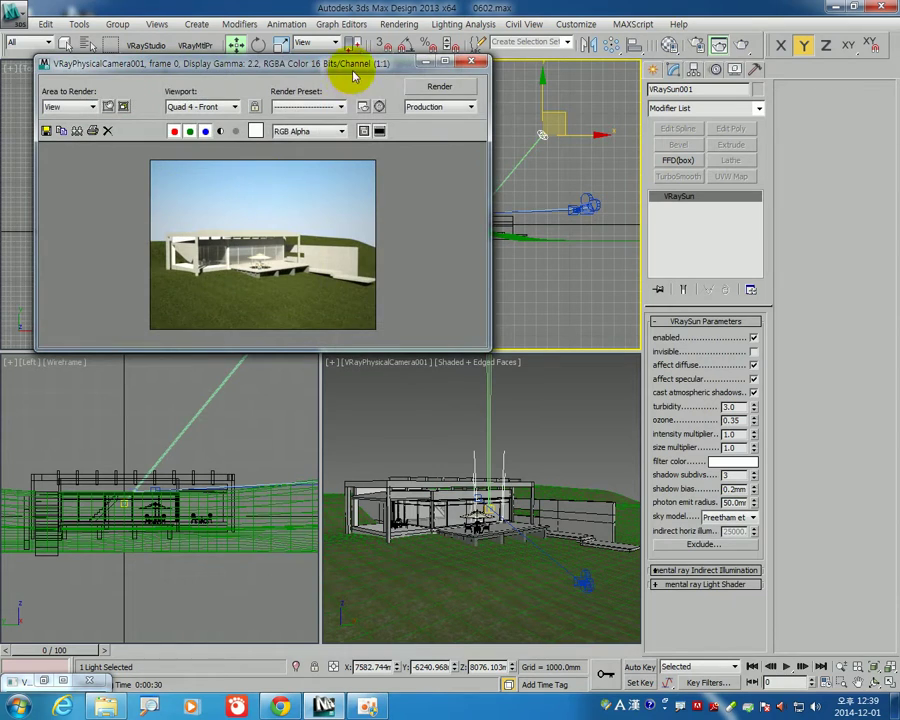
drag(392, 56, 245, 256)
- Move the sun lower, then high above the house, then back down toward it
drag(538, 103, 547, 176)
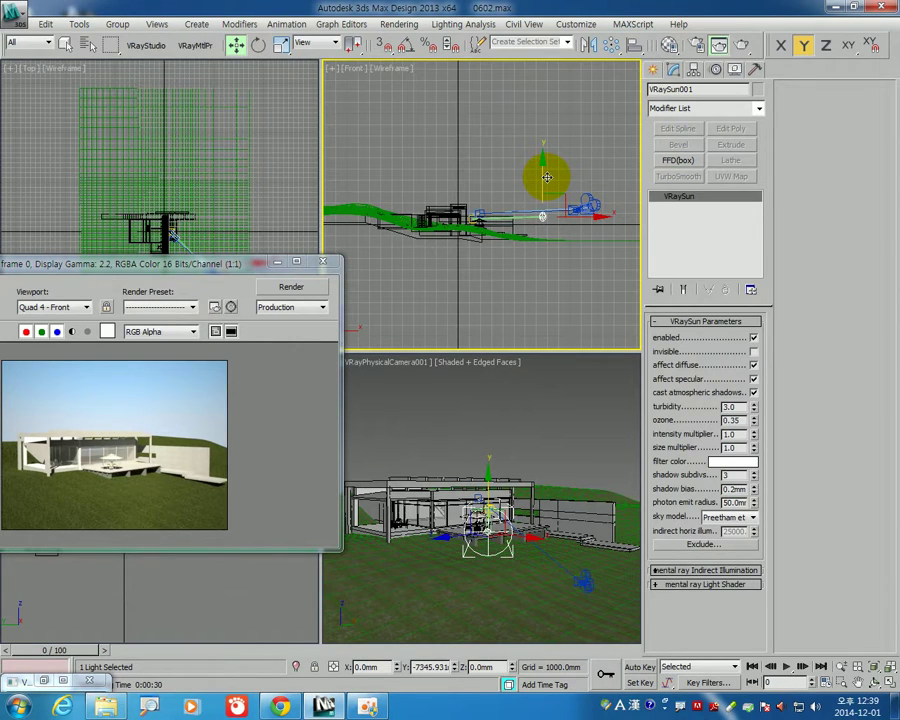
drag(547, 177, 511, 24)
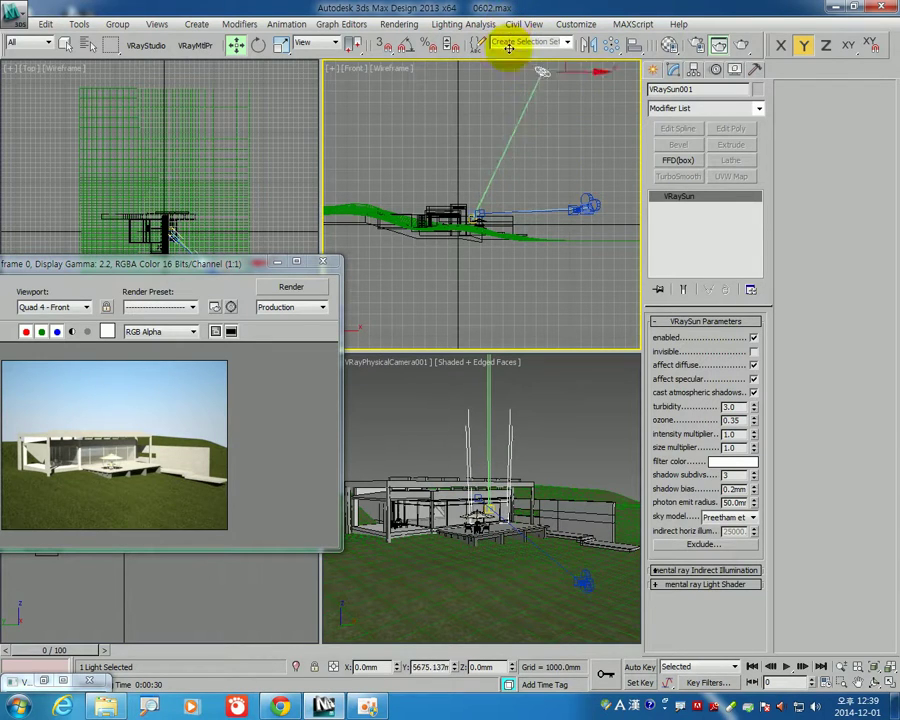
mouse_move(511, 24)
mouse_down()
mouse_move(543, 120)
mouse_move(538, 92)
mouse_up()
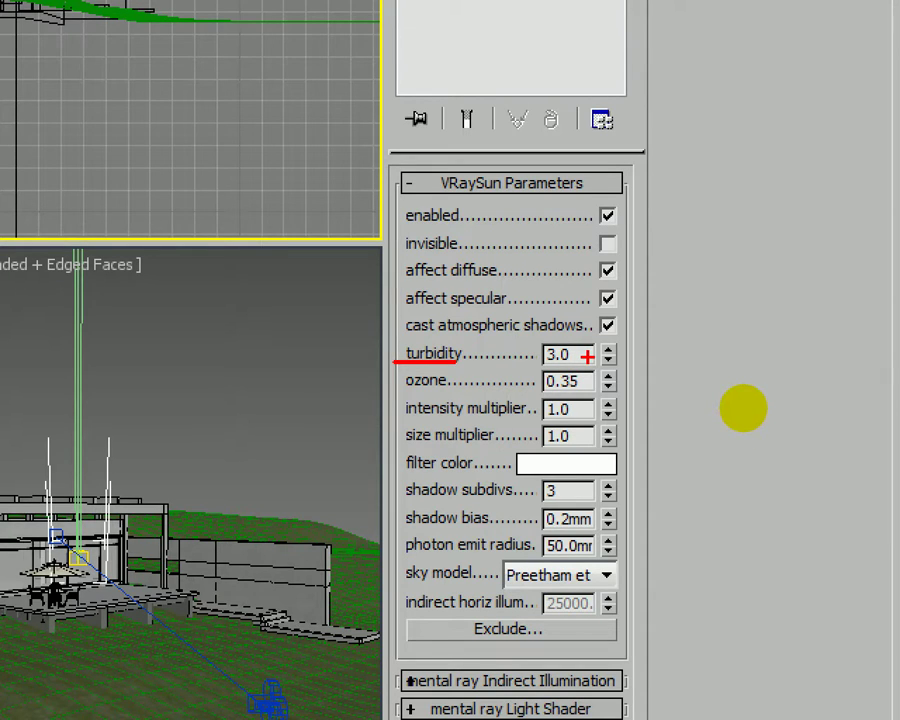
mouse_move(585, 357)
mouse_down()
mouse_move(605, 348)
mouse_move(668, 368)
mouse_move(698, 336)
mouse_up()
click(728, 342)
click(726, 369)
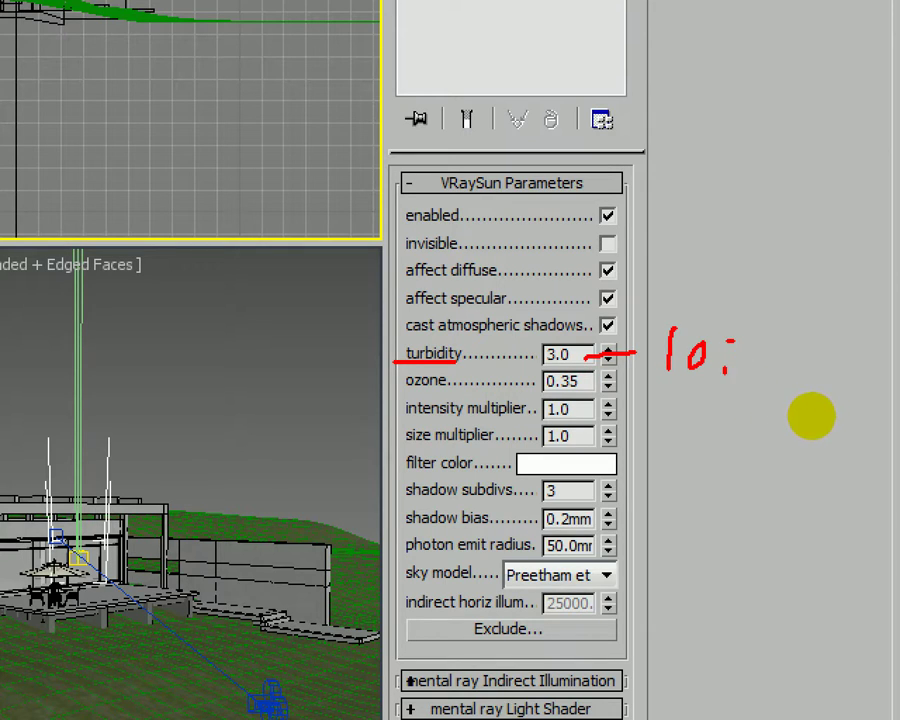
drag(755, 331, 815, 380)
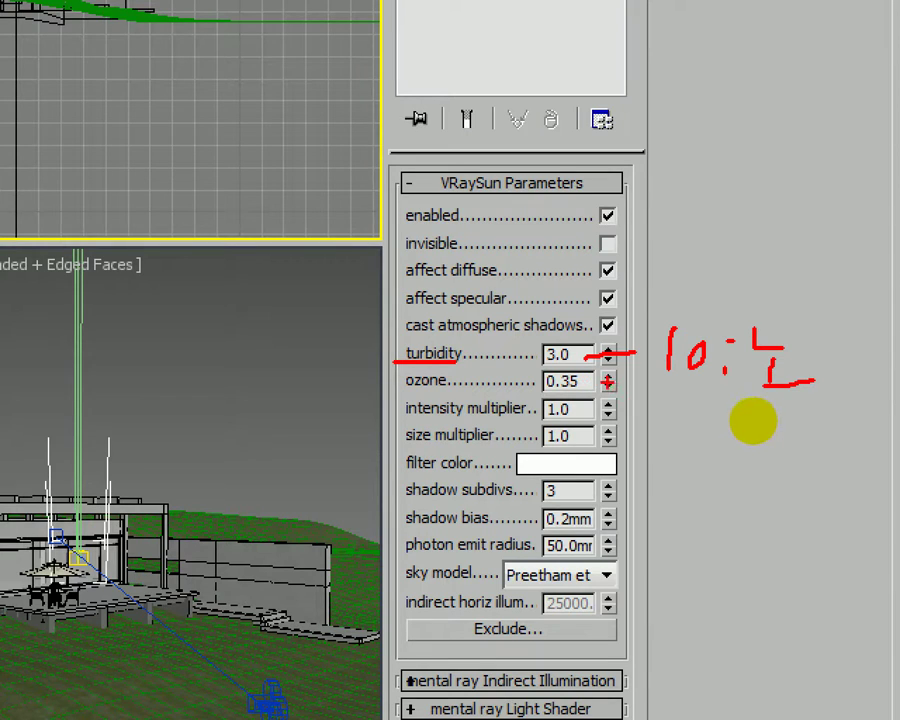
mouse_move(545, 392)
mouse_down()
mouse_move(583, 390)
mouse_move(535, 350)
mouse_move(580, 350)
mouse_move(582, 390)
mouse_up()
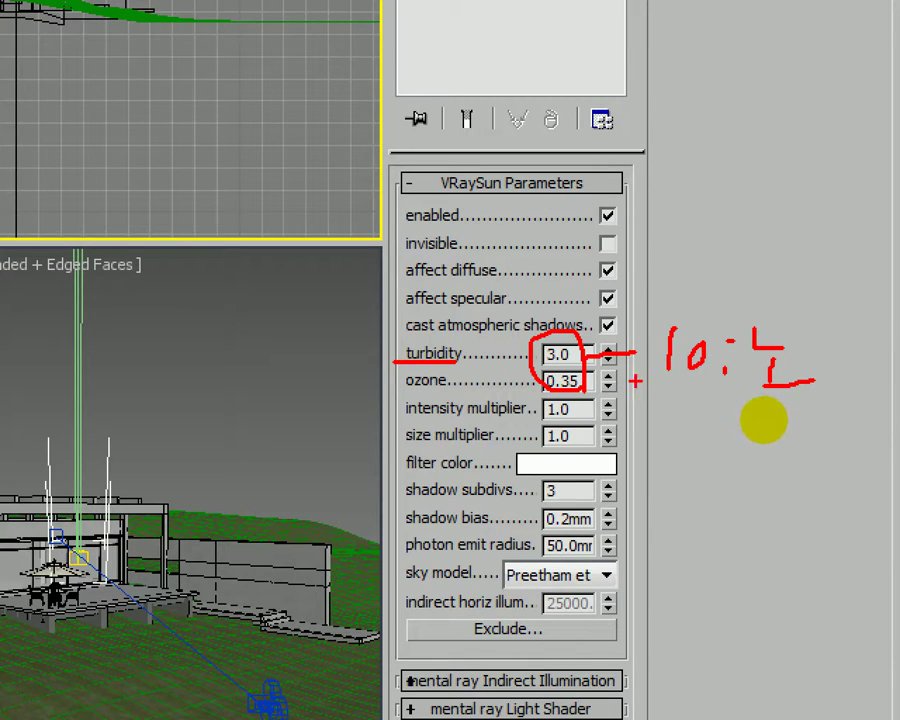
key(Escape)
click(551, 424)
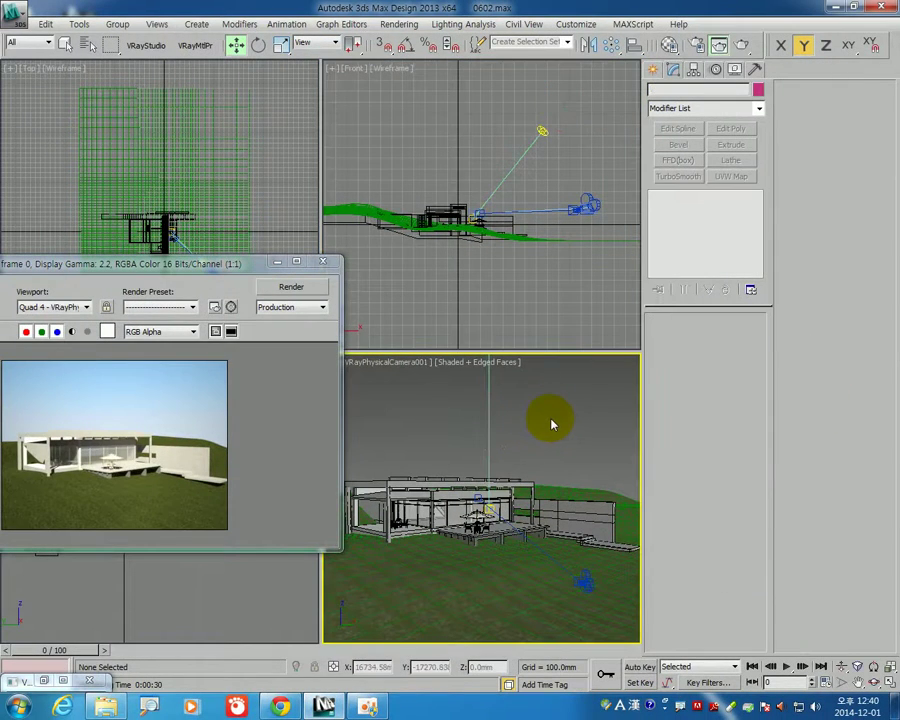